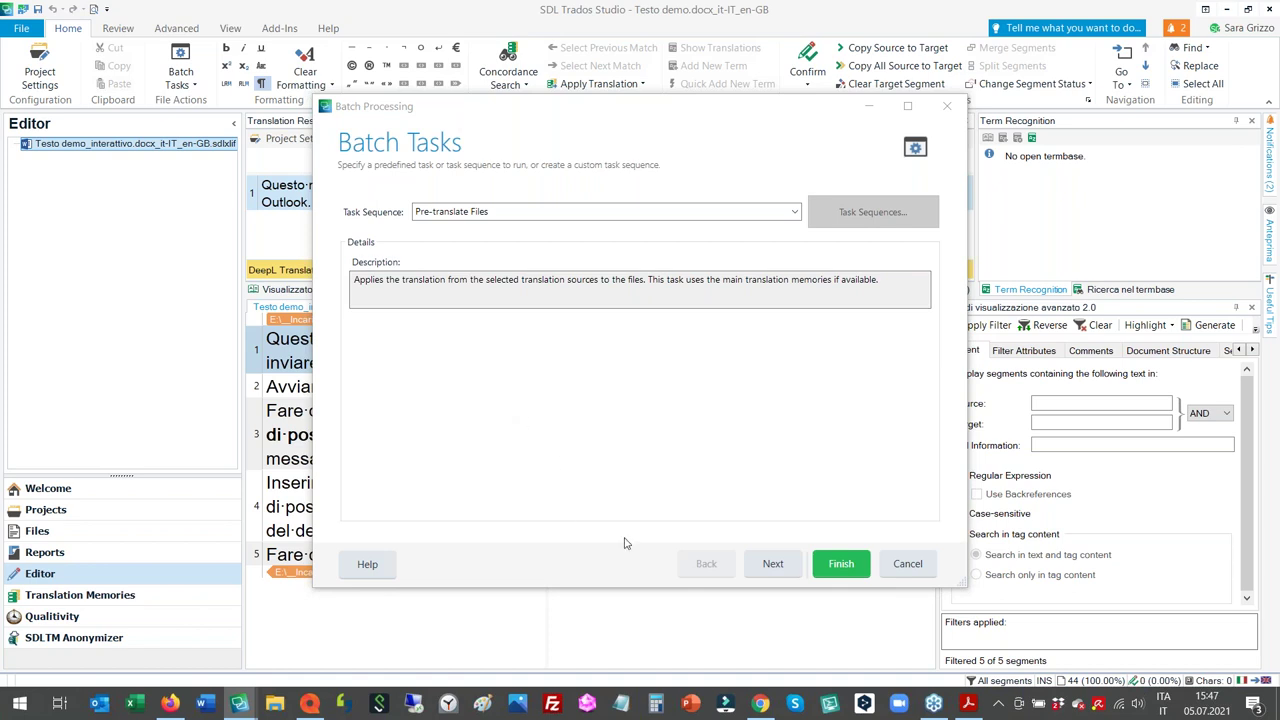
# - Pre-translate the file with a minimum match value of 75 and close the completed batch task
pyautogui.click(766, 572)
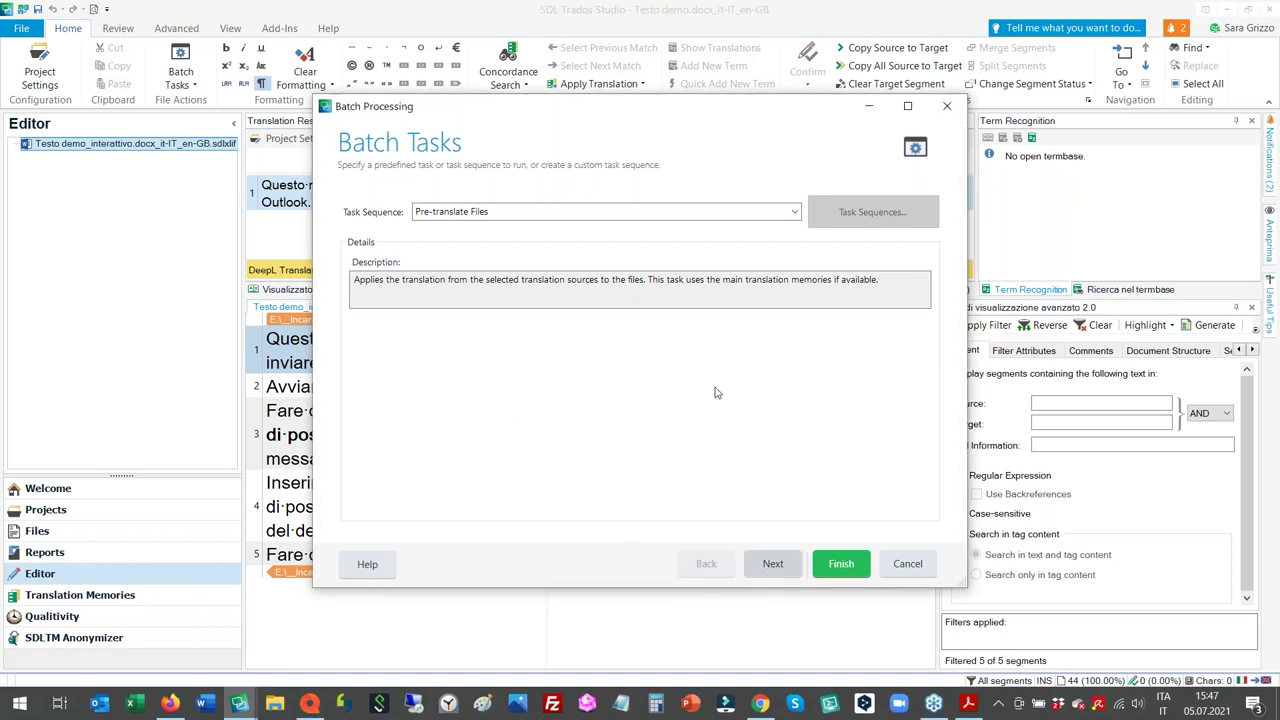
pyautogui.doubleClick(580, 221)
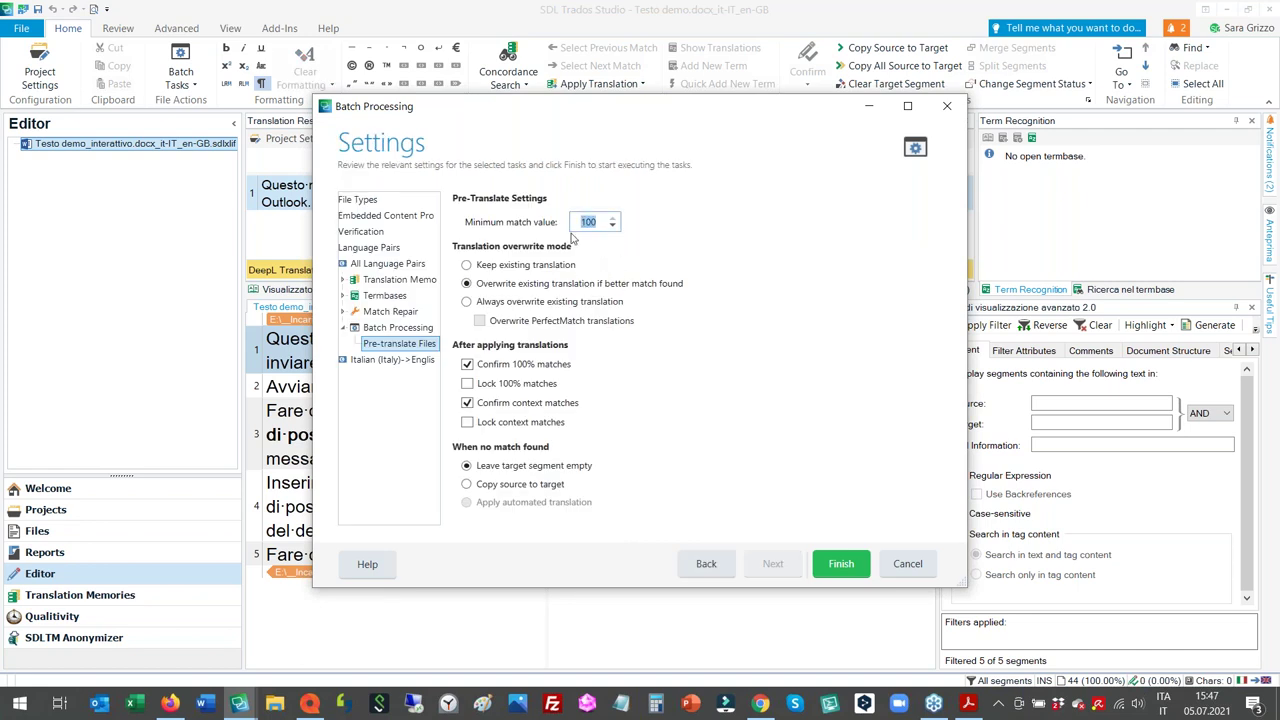
pyautogui.click(577, 226)
pyautogui.doubleClick(582, 222)
pyautogui.write('75')
pyautogui.click(839, 565)
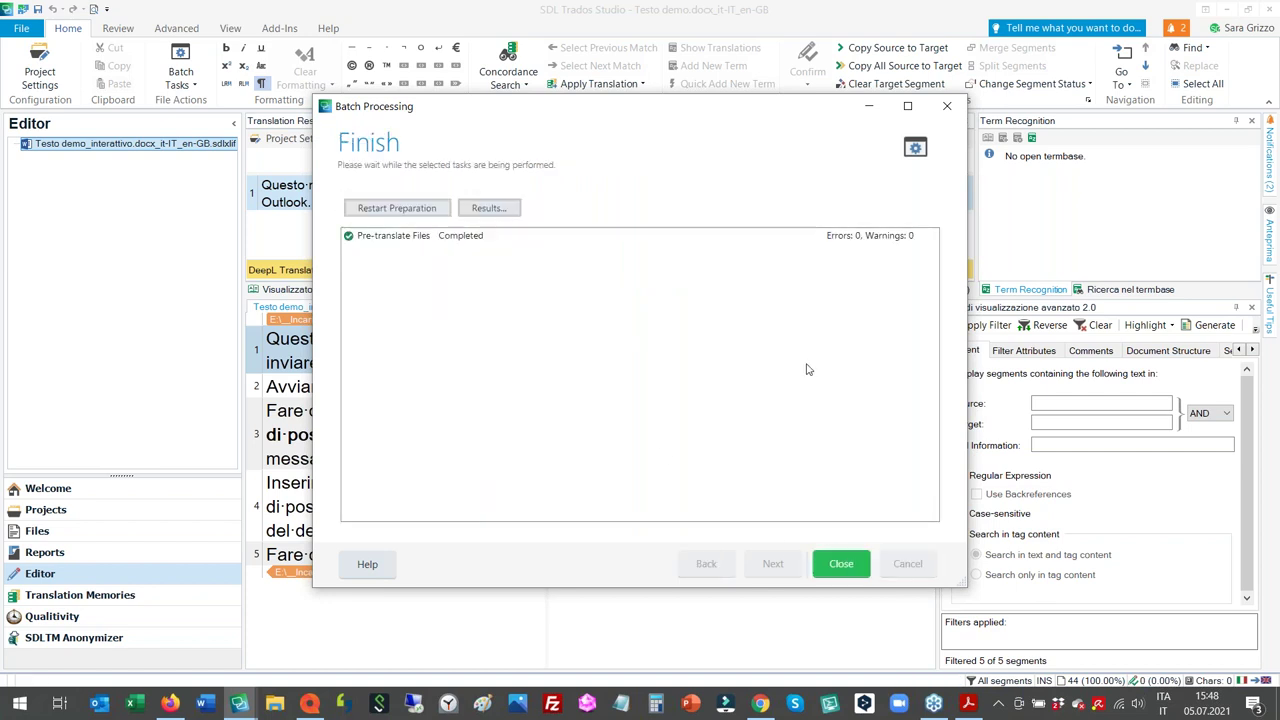
pyautogui.click(839, 565)
pyautogui.click(694, 414)
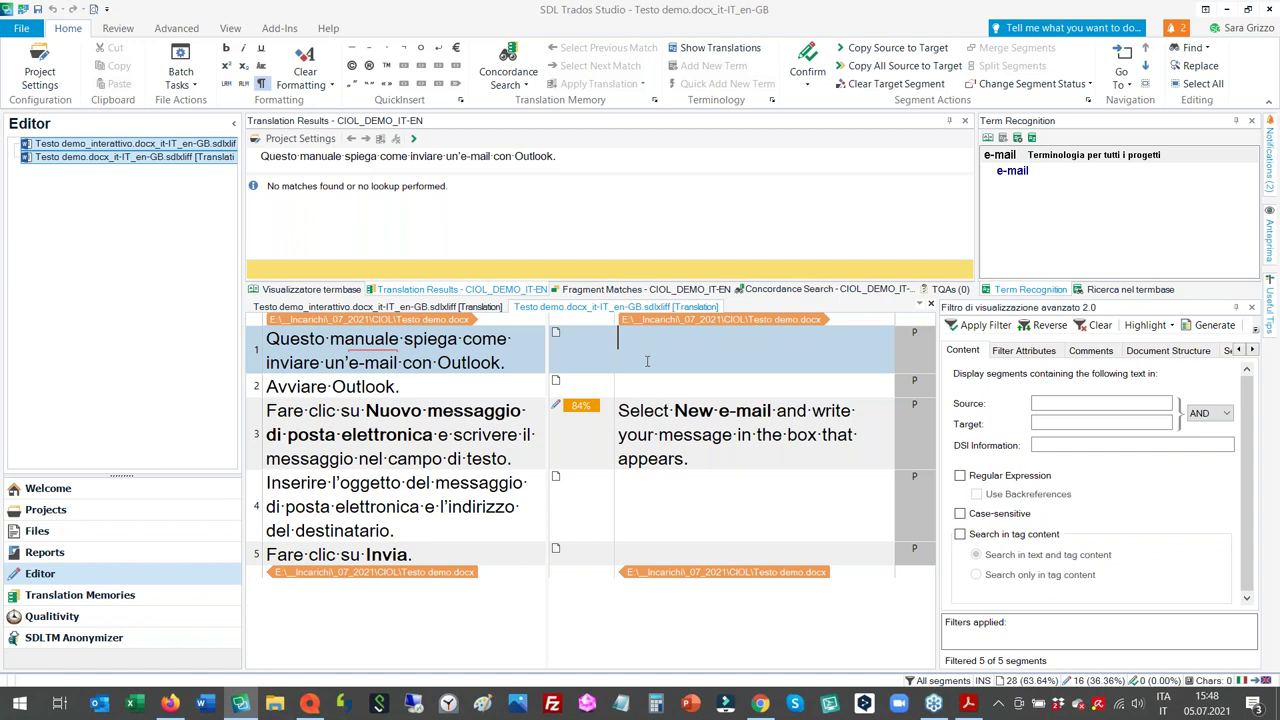
# - Replace "box that appears" with "text field" in the translation of segment 3 and confirm the segment
pyautogui.press('Down')
pyautogui.press('Down')
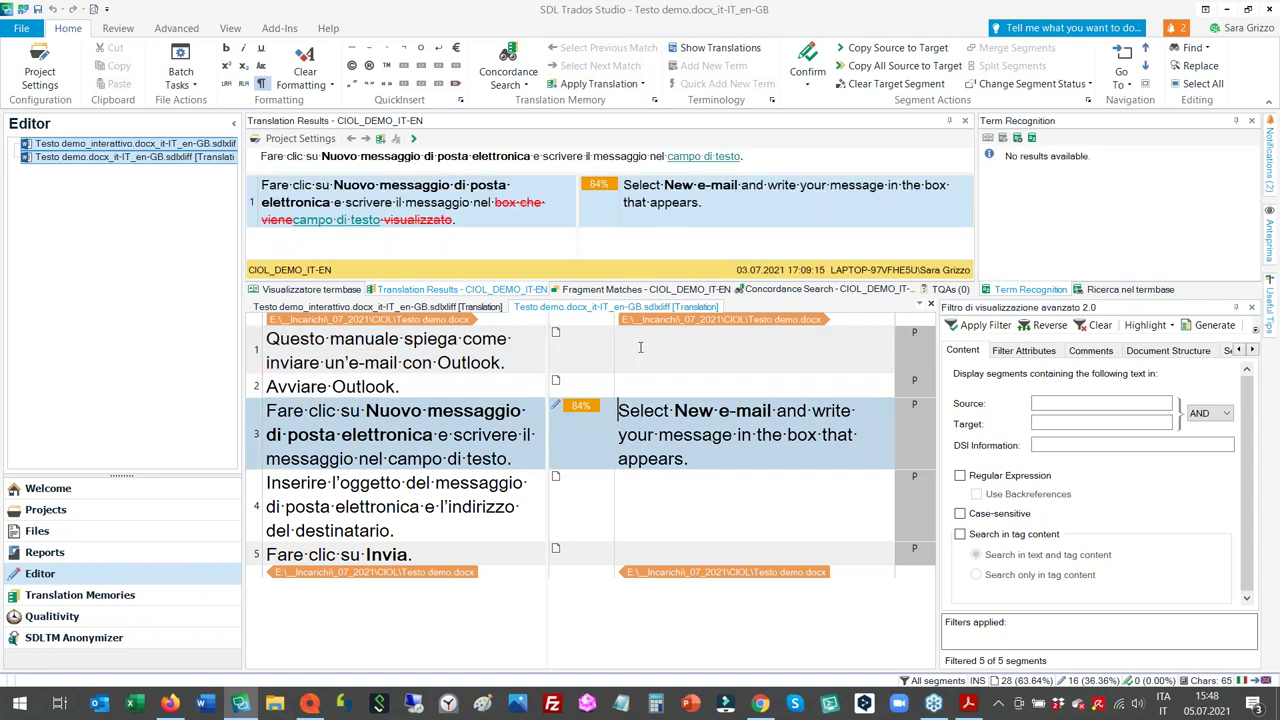
pyautogui.press('Down')
pyautogui.hotkey('ctrl', 'Right')
pyautogui.hotkey('ctrl', 'Right')
pyautogui.hotkey('ctrl', 'Right')
pyautogui.hotkey('ctrl', 'Right')
pyautogui.hotkey('ctrl', 'shift', 'Right')
pyautogui.hotkey('ctrl', 'shift', 'Right')
pyautogui.hotkey('ctrl', 'shift', 'Right')
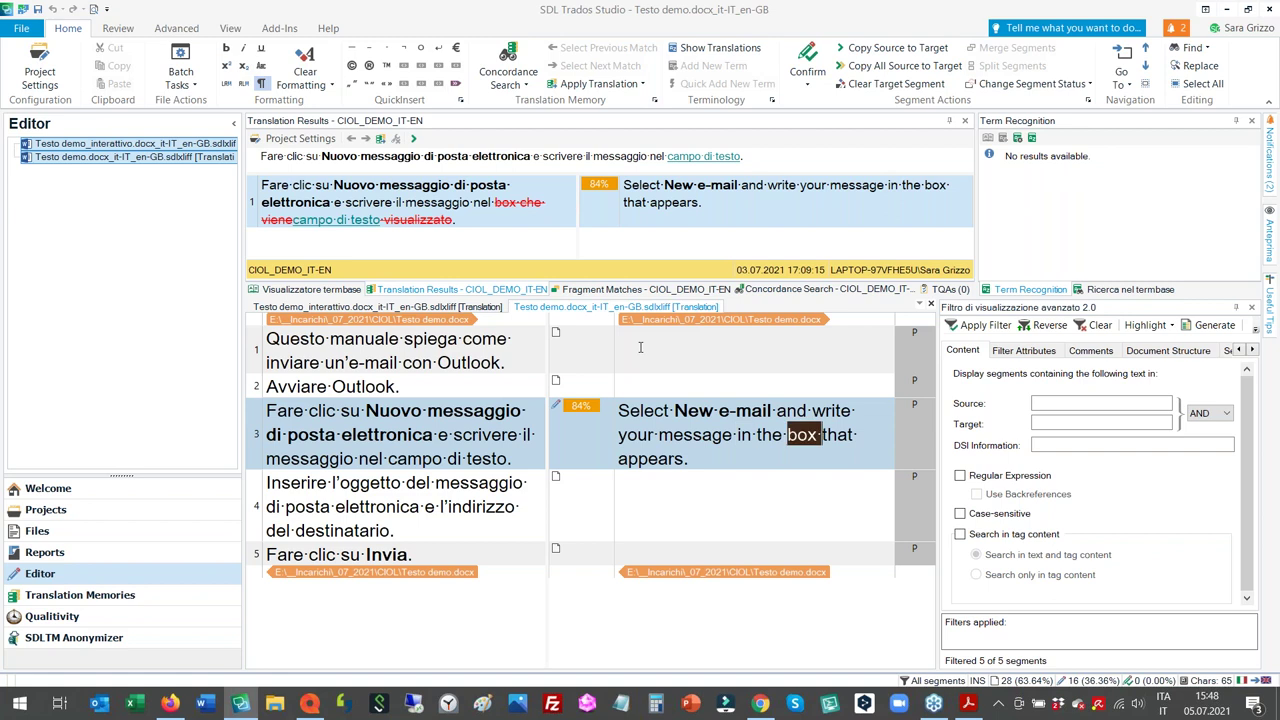
pyautogui.write('text ')
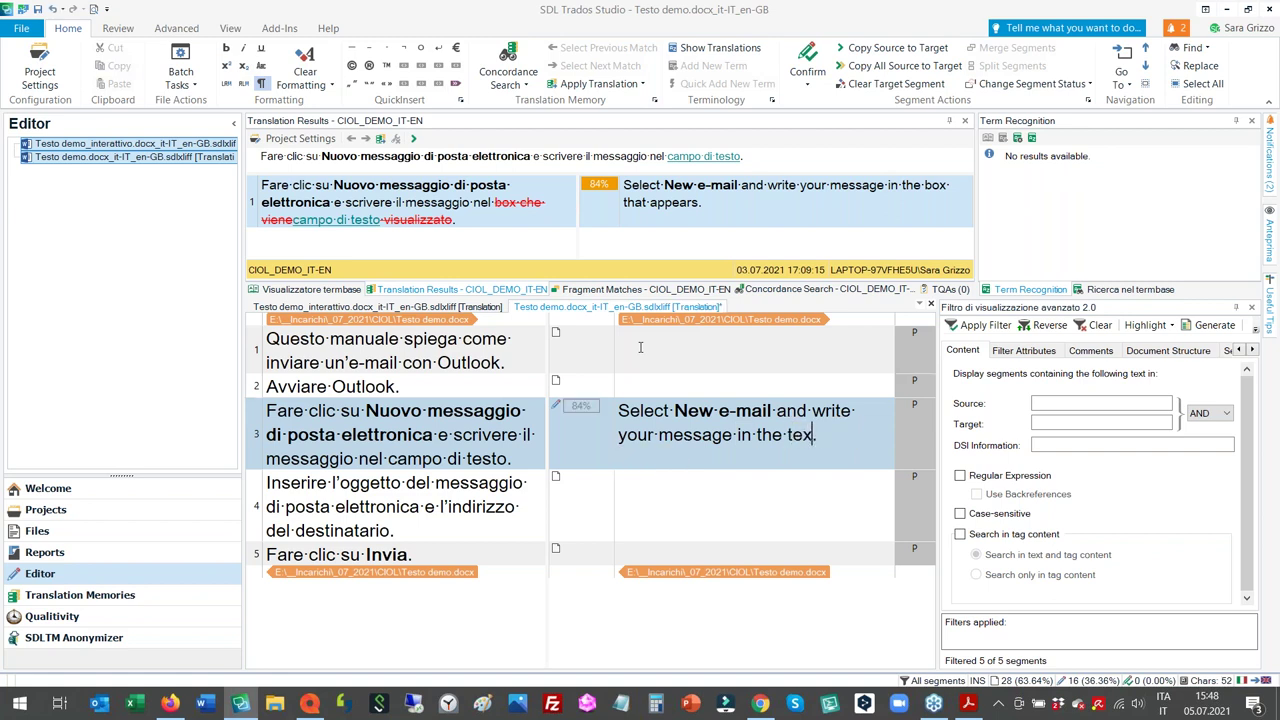
pyautogui.write('fiel')
pyautogui.press('BackSpace')
pyautogui.press('BackSpace')
pyautogui.write('eld')
pyautogui.hotkey('ctrl', 'Return')
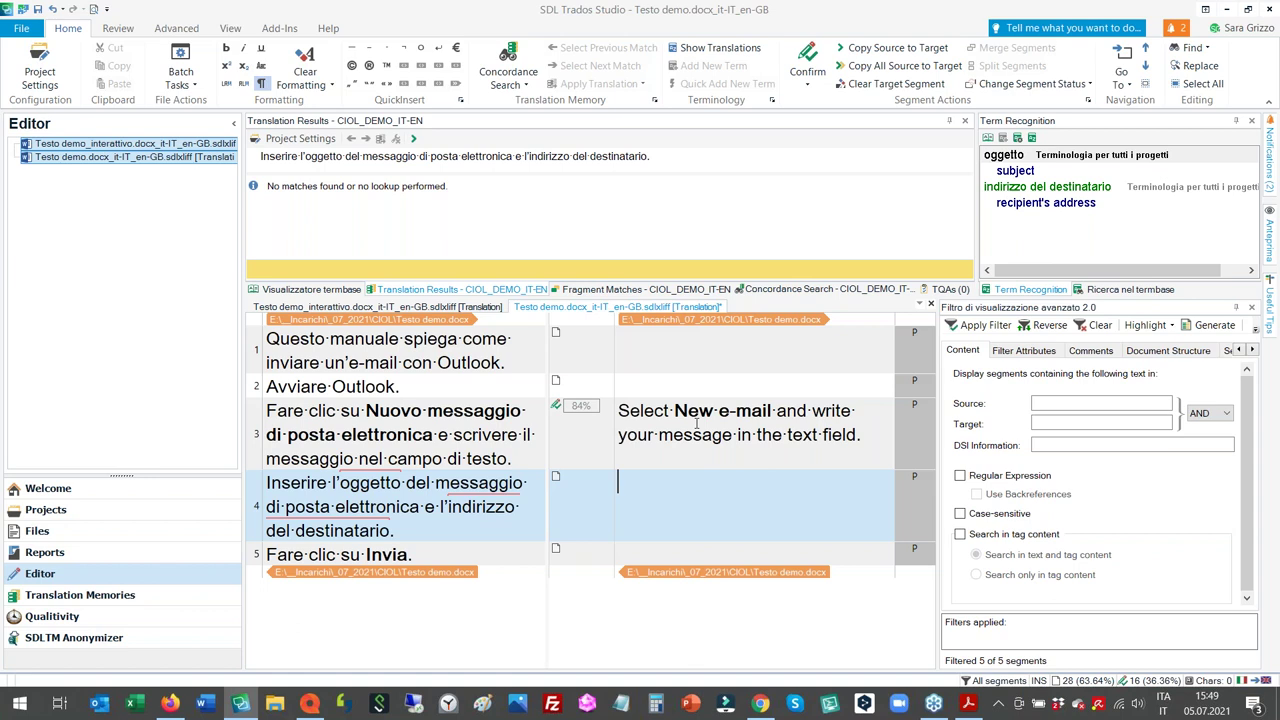
# - Run a concordance search for "Fare clic su" from the source of segment 3, and move to segment 4's target
pyautogui.press('Up')
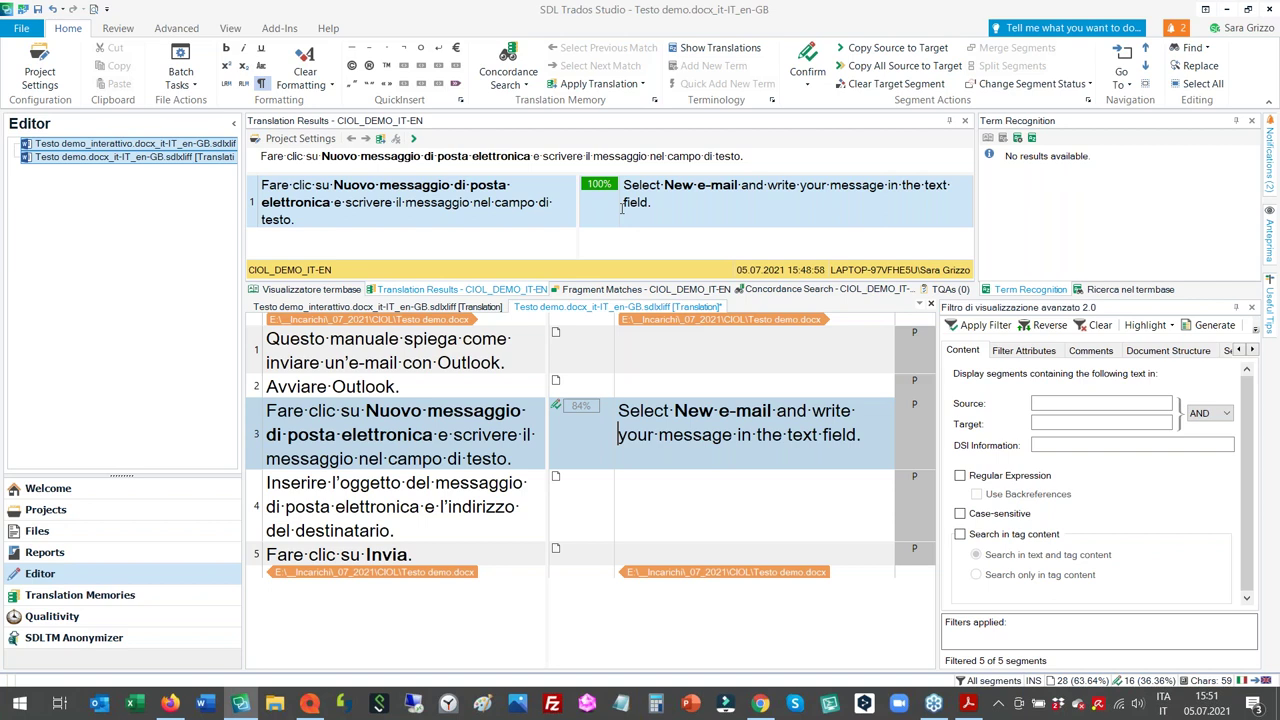
pyautogui.press('Tab')
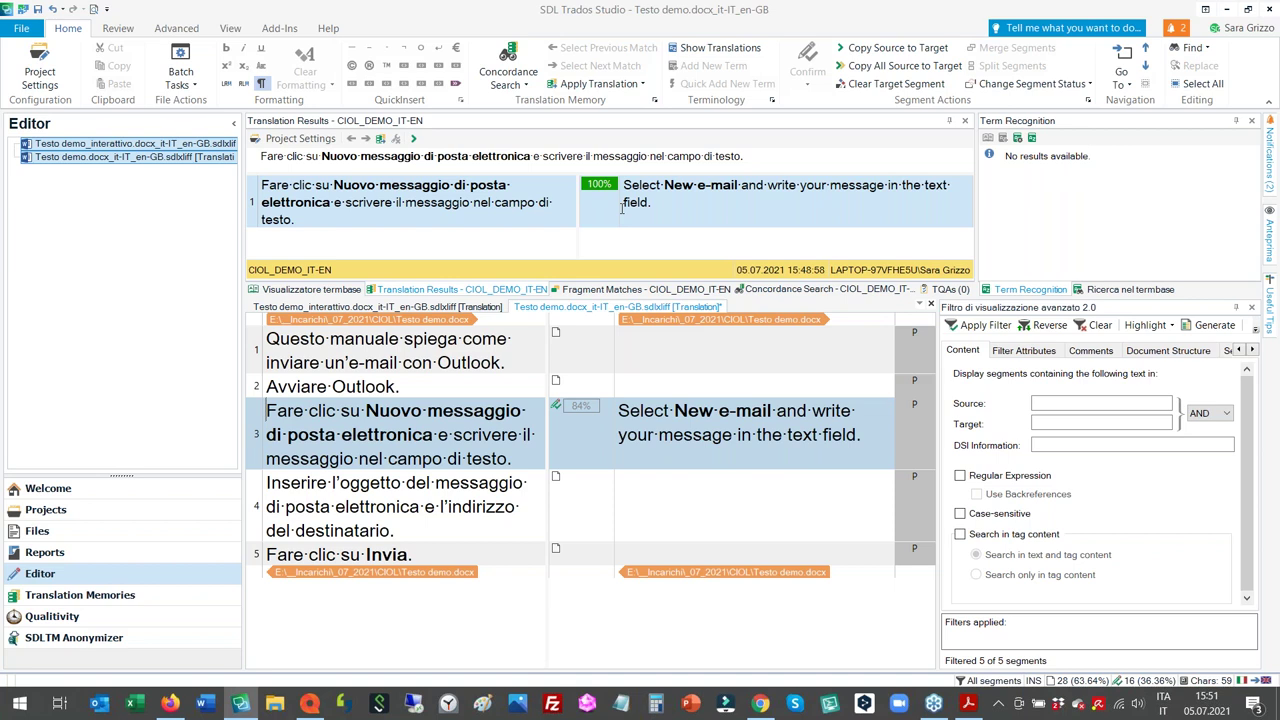
pyautogui.hotkey('ctrl', 'shift', 'Right')
pyautogui.hotkey('ctrl', 'shift', 'Right')
pyautogui.hotkey('ctrl', 'shift', 'Right')
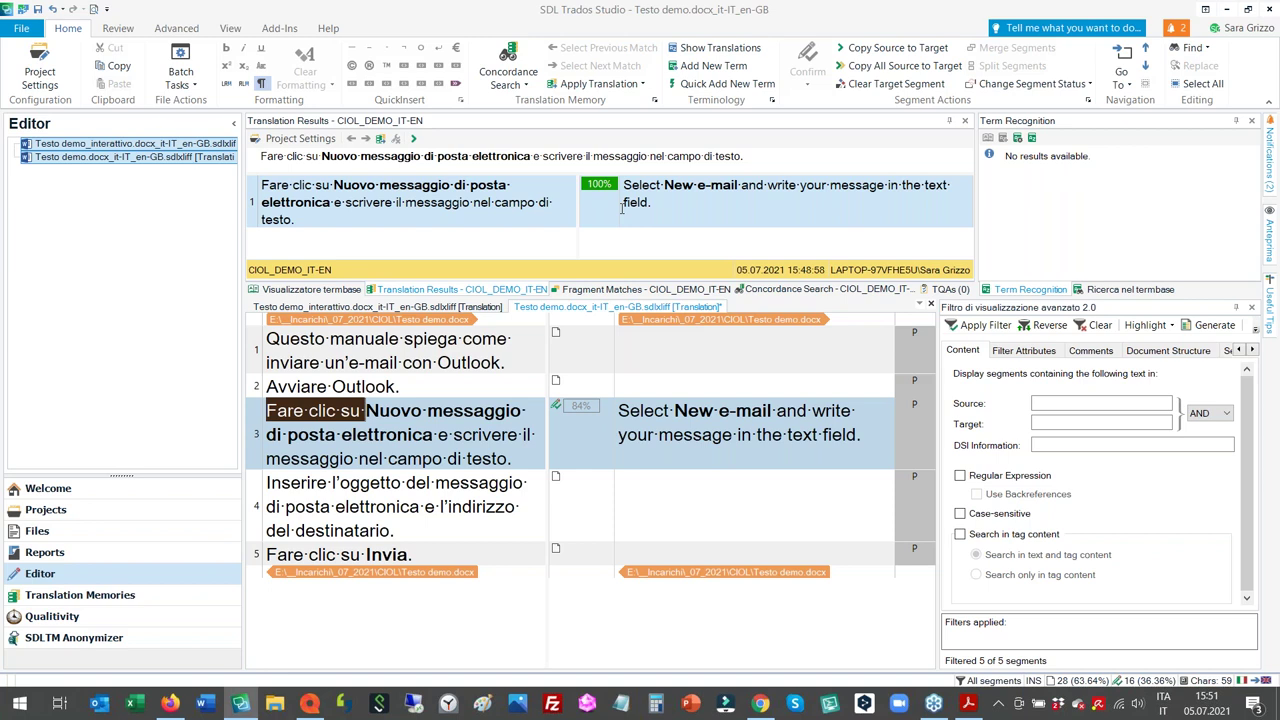
pyautogui.press('F3')
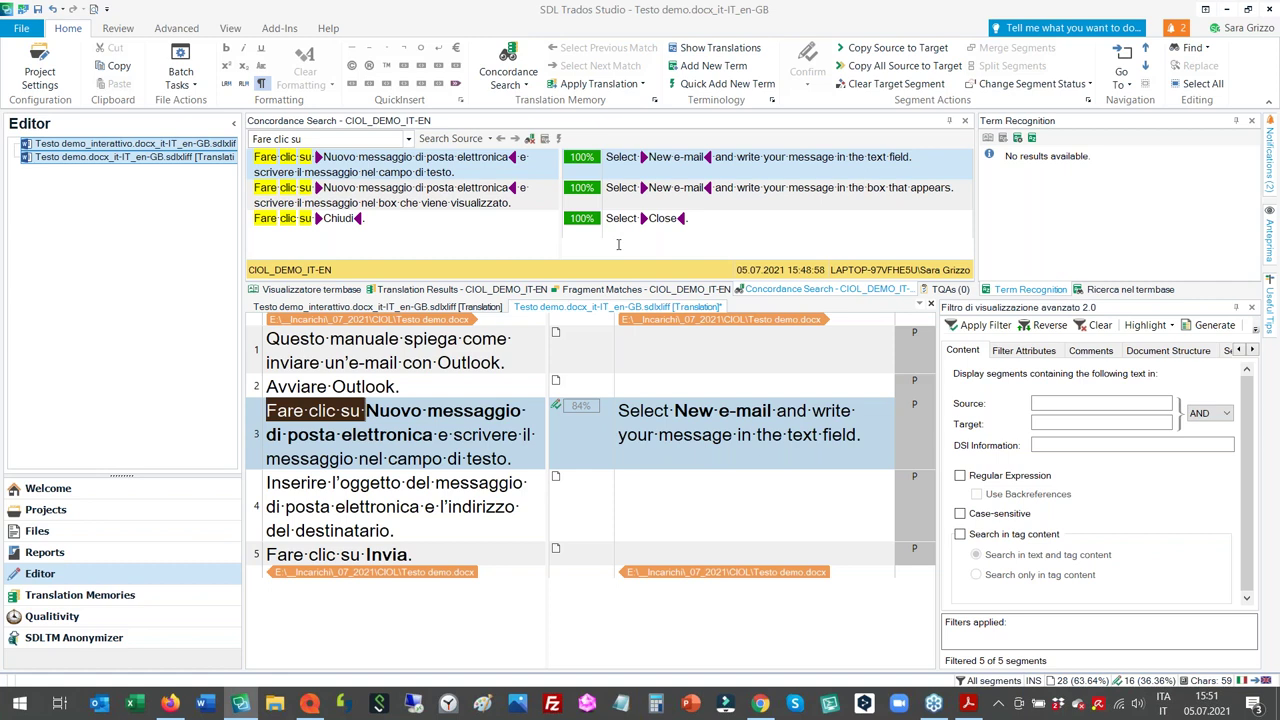
pyautogui.click(619, 411)
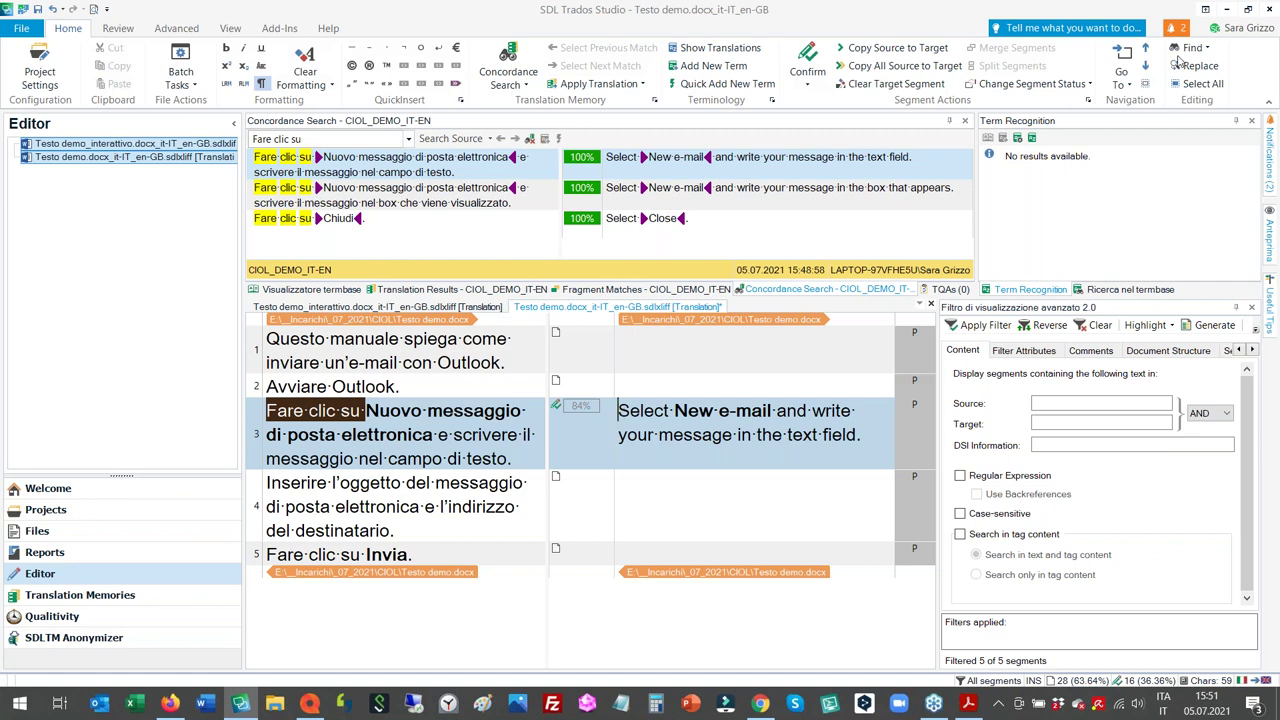
pyautogui.click(1188, 36)
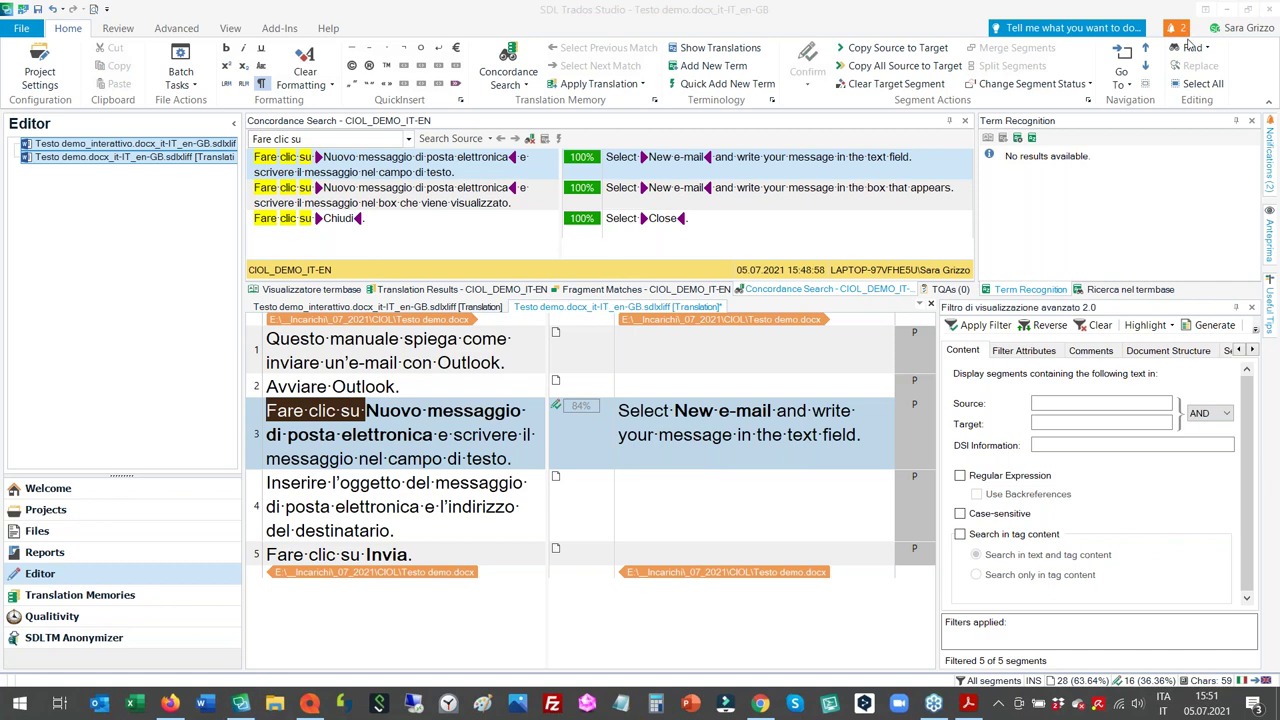
pyautogui.click(631, 481)
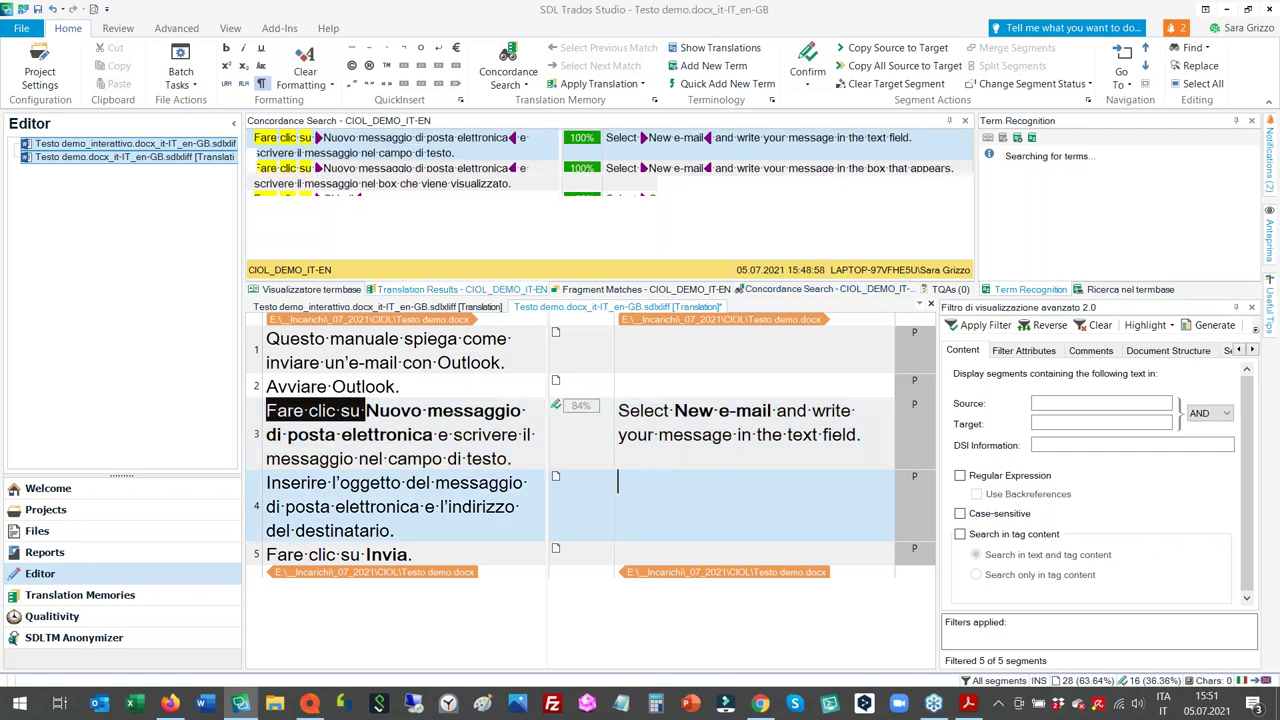
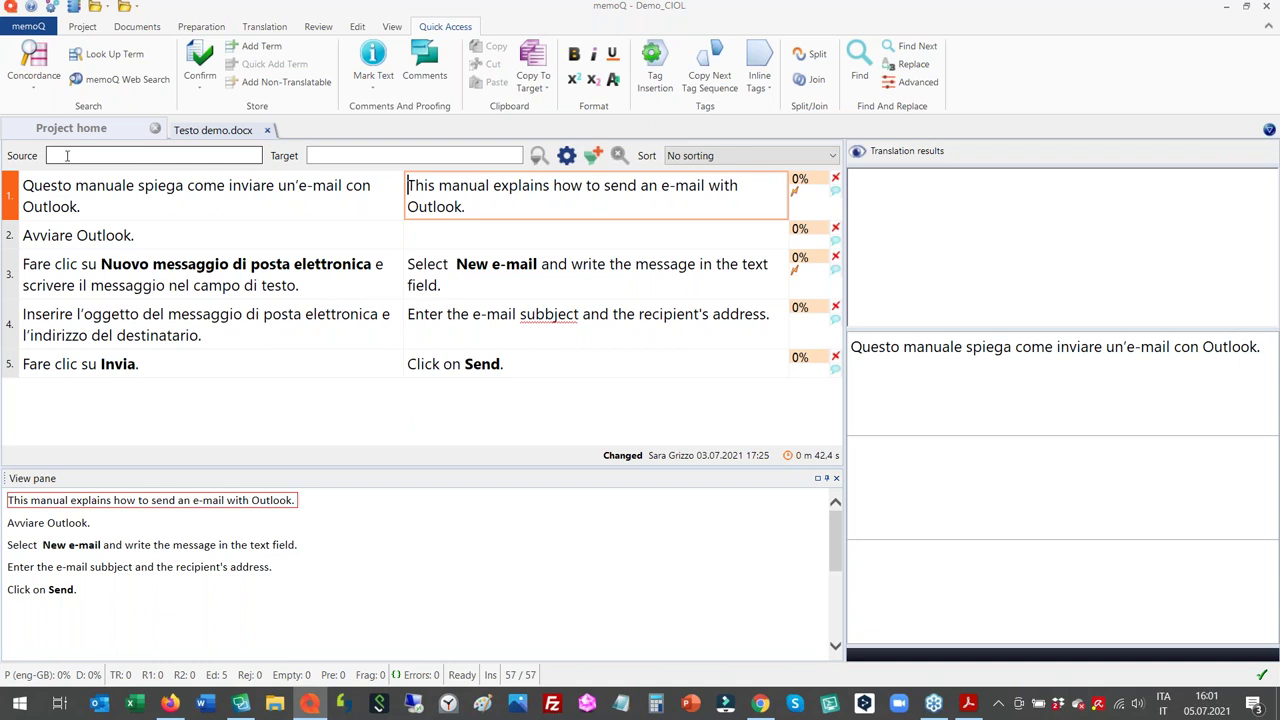
# - In memoQ, filter the segments of Testo demo.docx by the source text "fare clic", and clear the filter
pyautogui.click(60, 155)
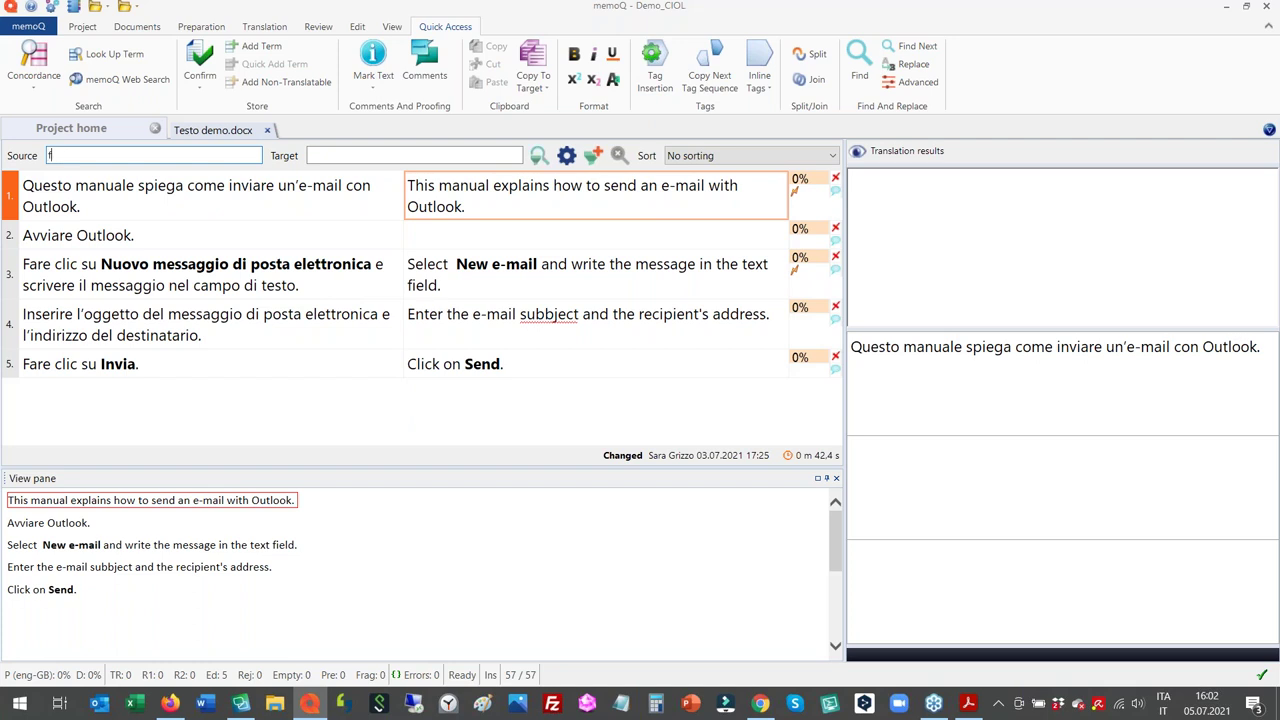
pyautogui.write('fare clic')
pyautogui.press('Return')
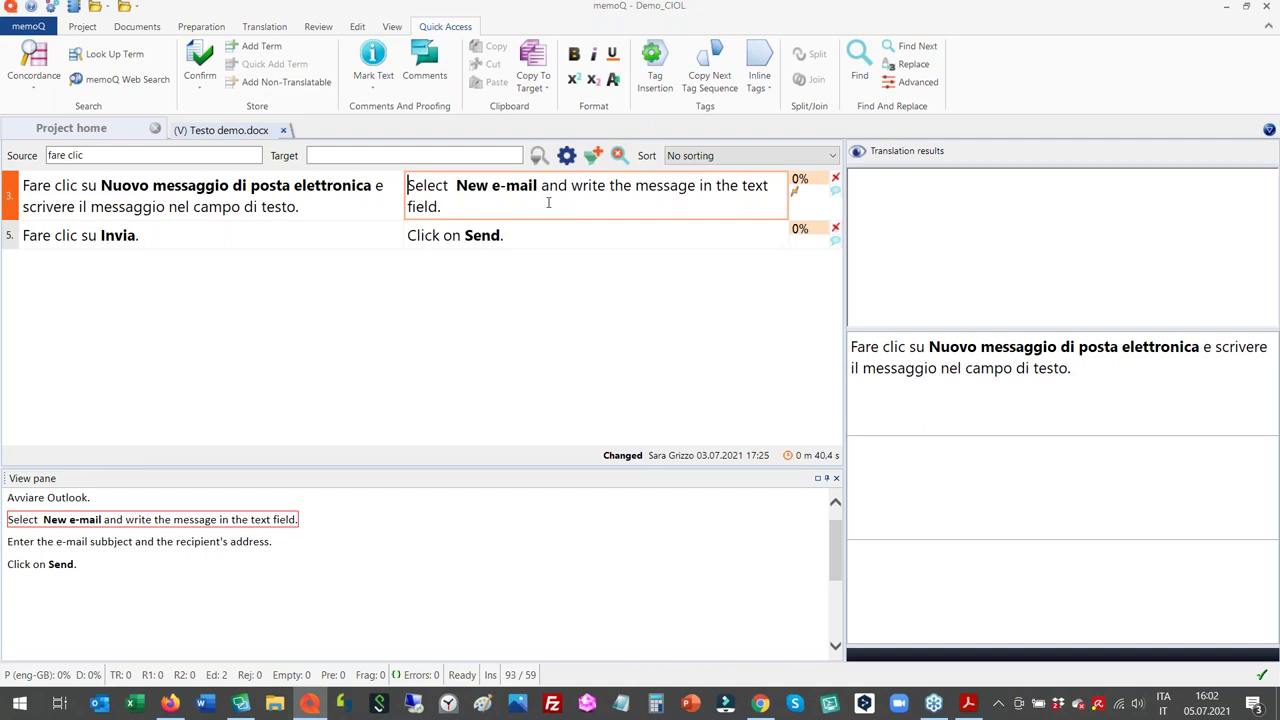
pyautogui.click(618, 155)
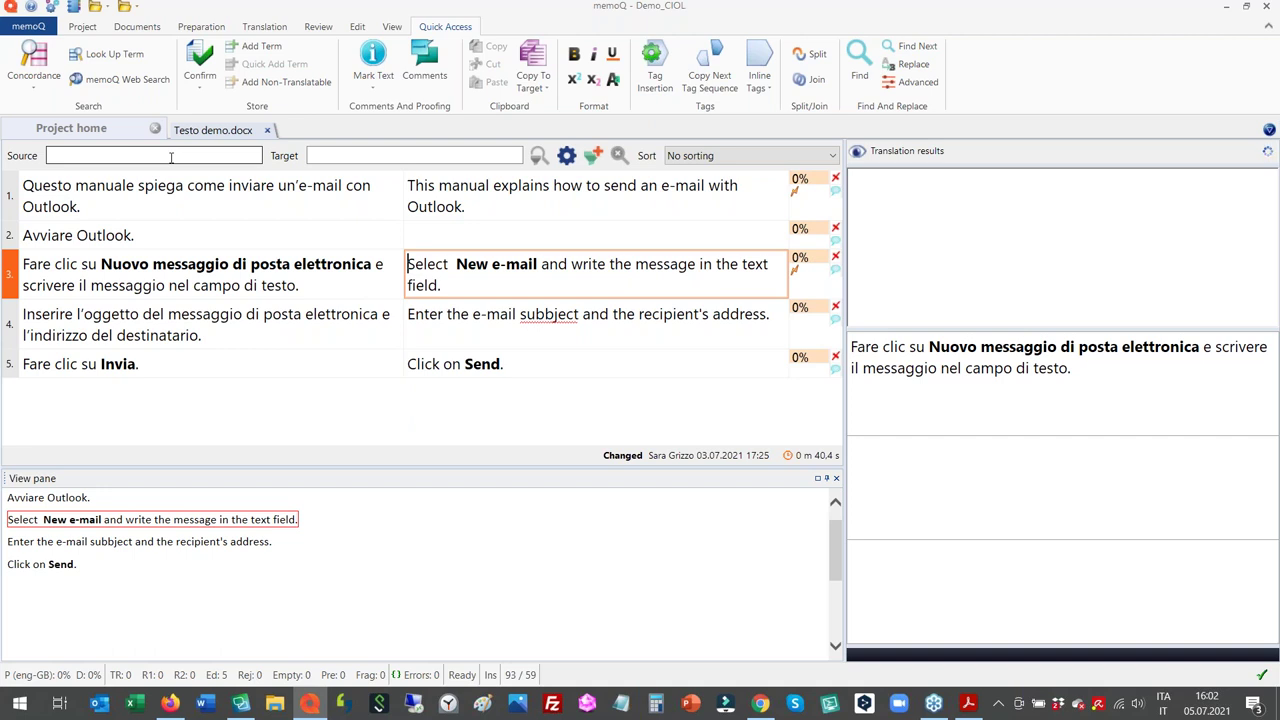
# - Filter the segments by source text "fare clic" and target text "click on", and clear the filter
pyautogui.click(171, 157)
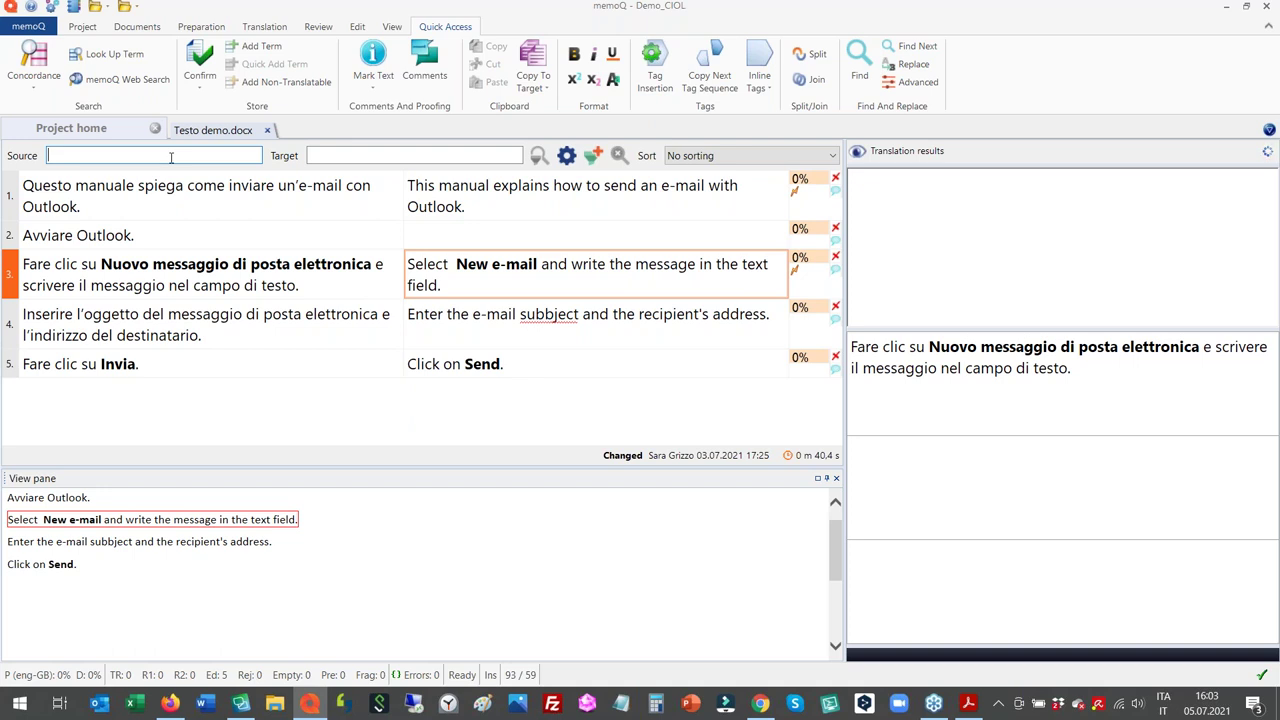
pyautogui.write('fare clic')
pyautogui.press('Tab')
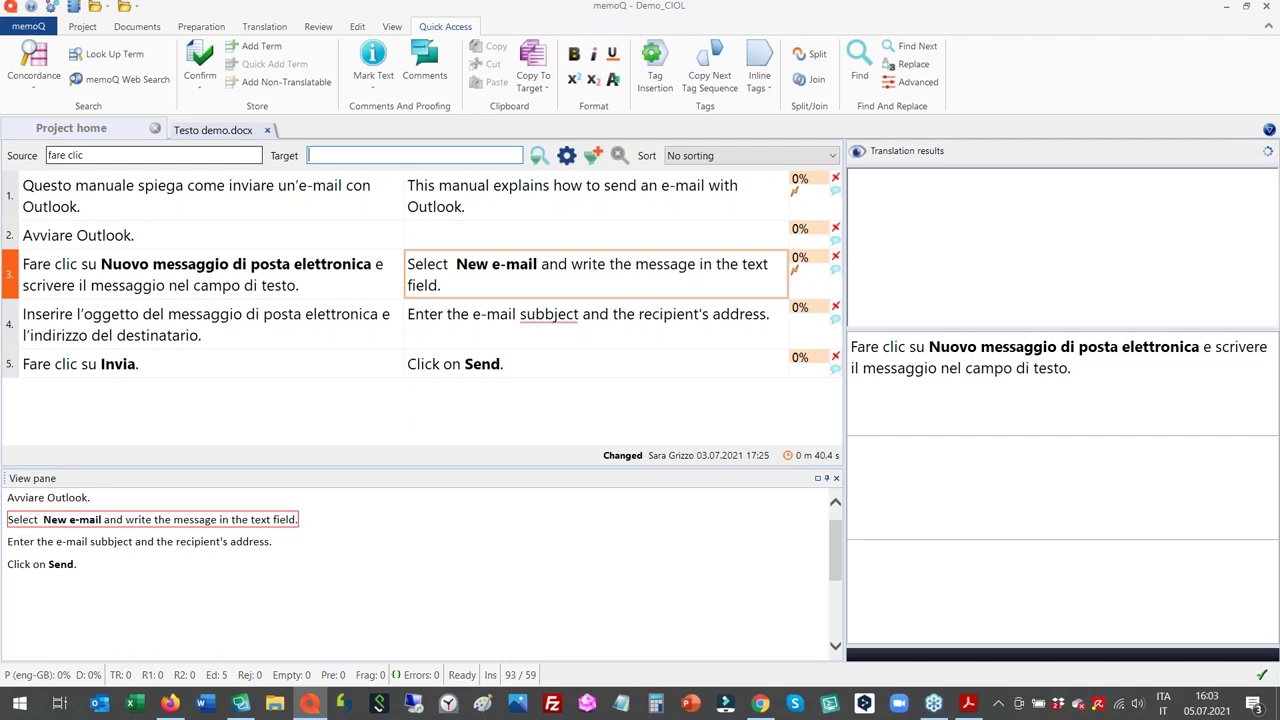
pyautogui.write('click on')
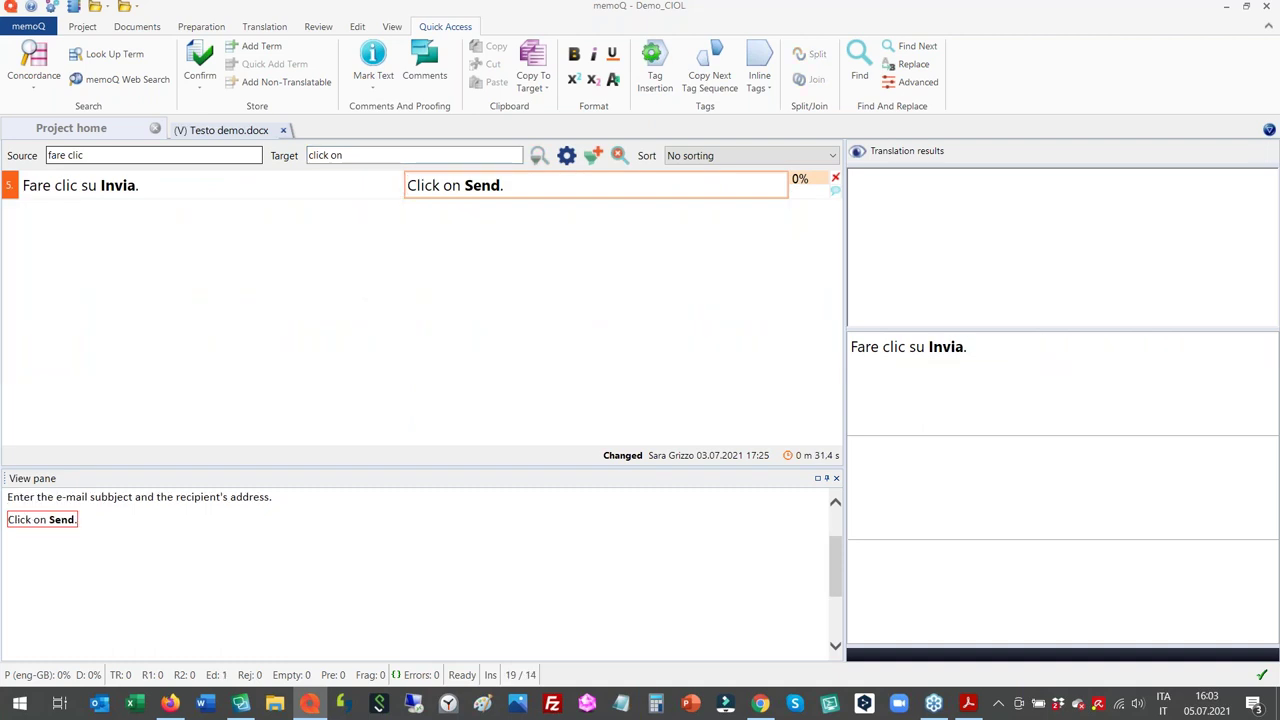
pyautogui.click(618, 155)
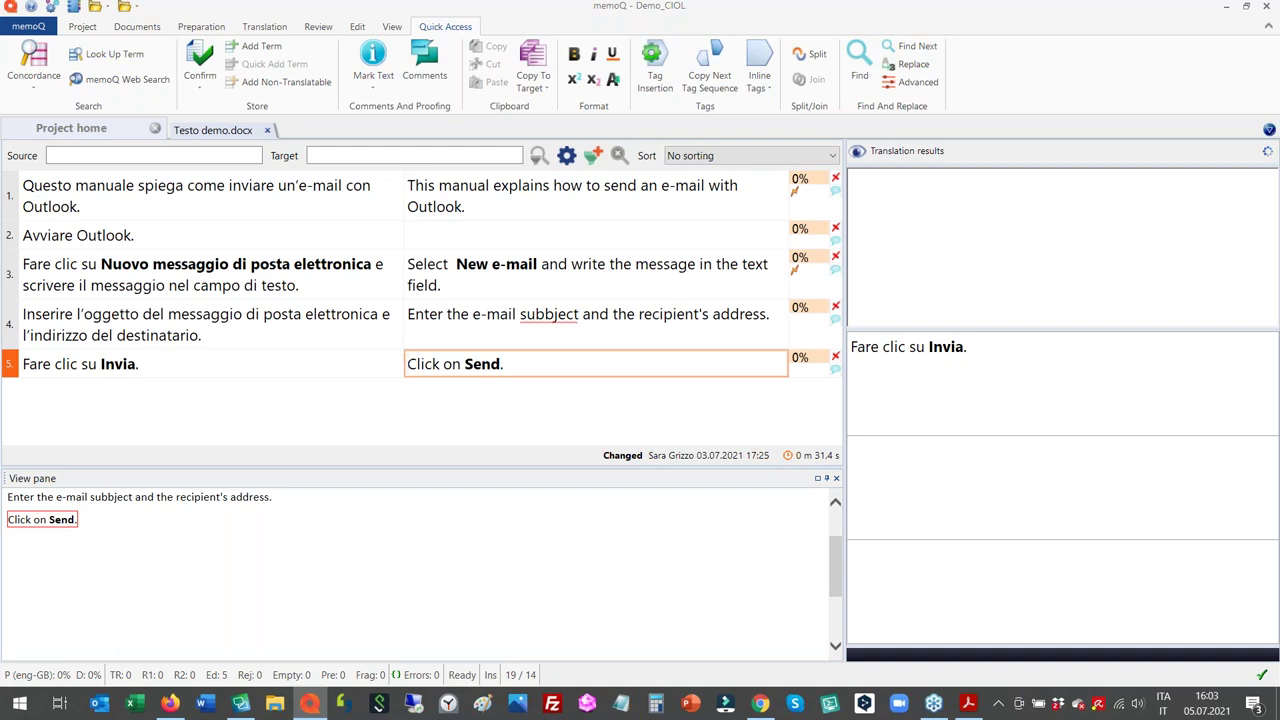
# - Open the project settings to locate the QA settings, and return to Testo demo.docx
pyautogui.click(90, 133)
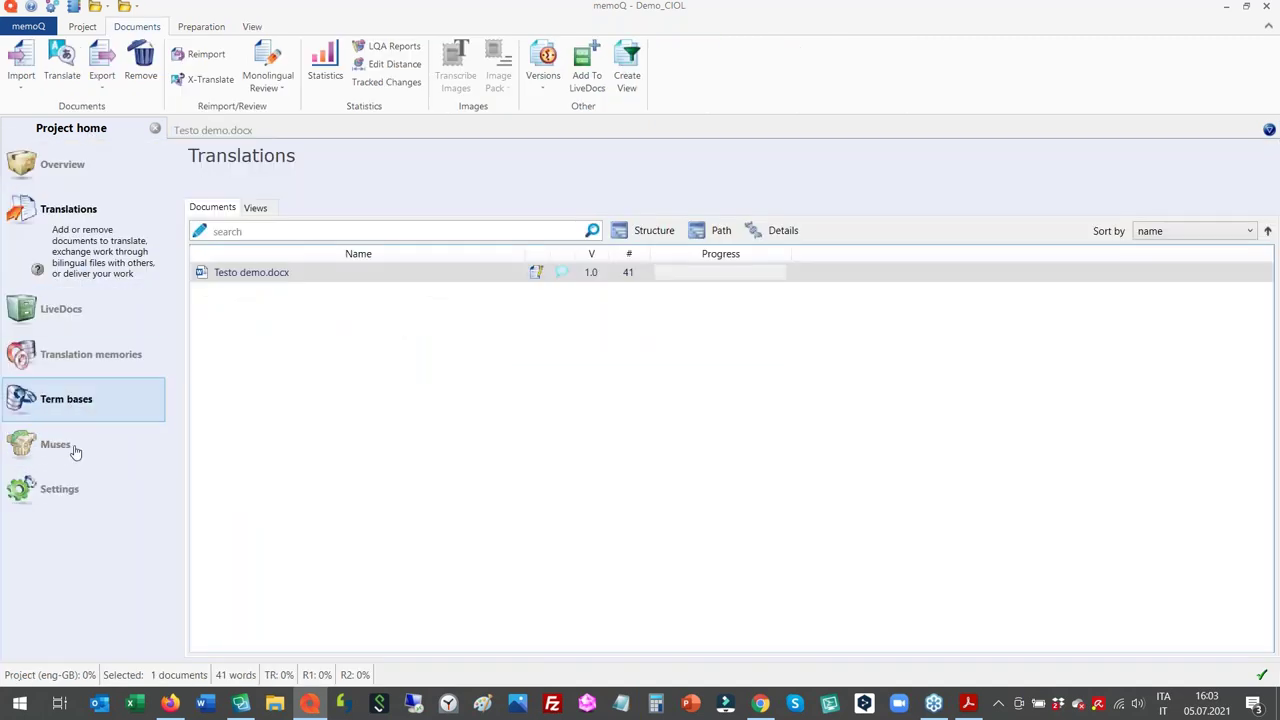
pyautogui.click(65, 490)
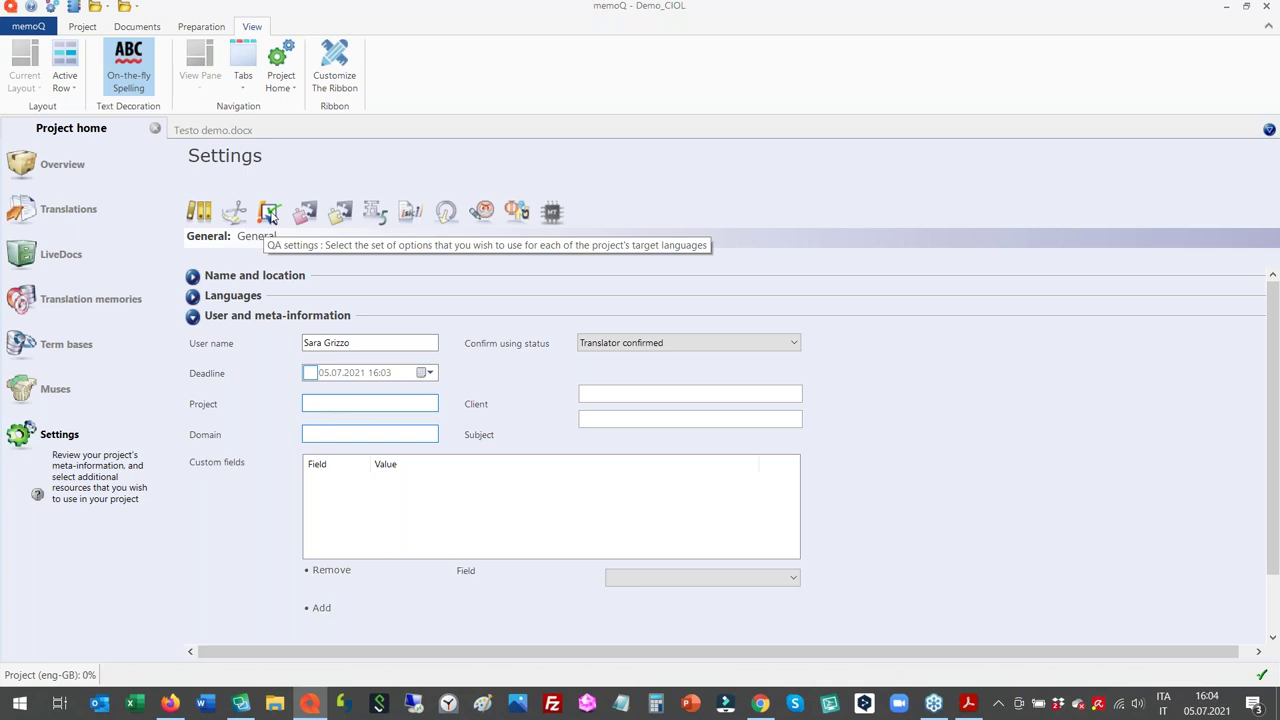
pyautogui.click(218, 131)
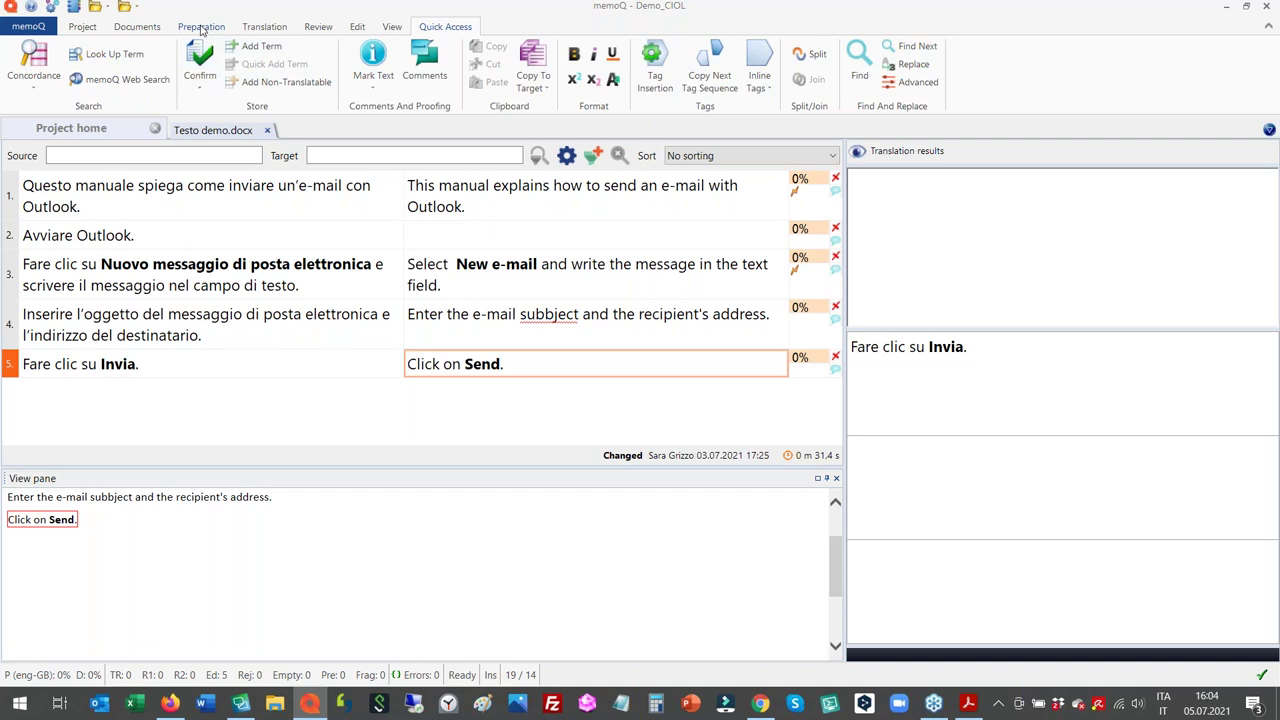
# - Run the quality assurance check on Testo demo.docx and open the list of errors and warnings
pyautogui.click(201, 27)
pyautogui.click(537, 88)
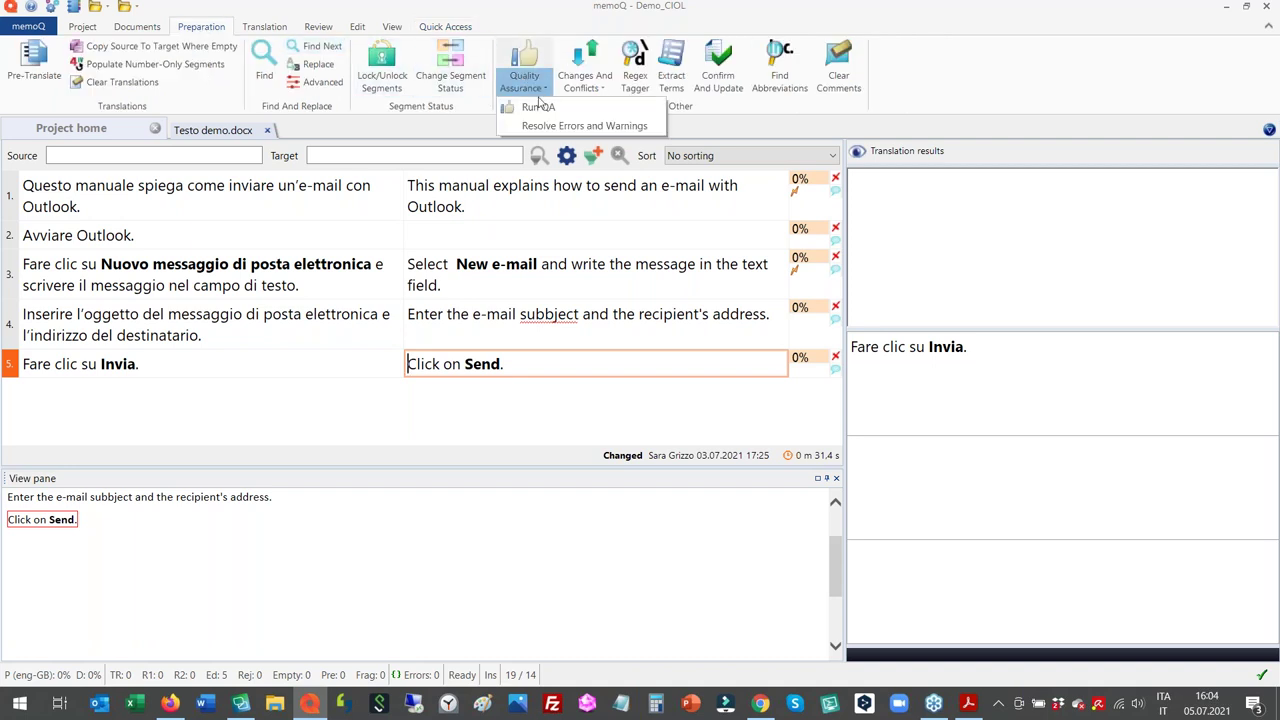
pyautogui.click(538, 106)
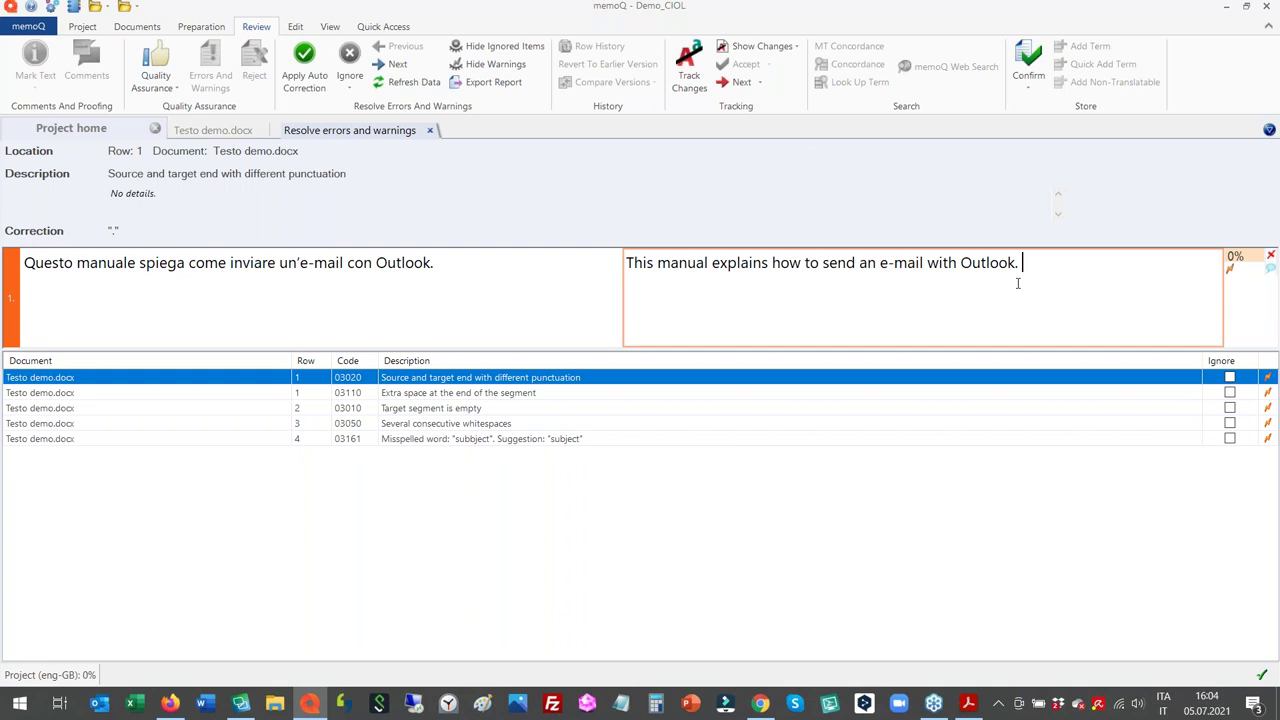
# - Try to remove the extra space at the end of row 1's translation and confirm the segment
pyautogui.press('BackSpace')
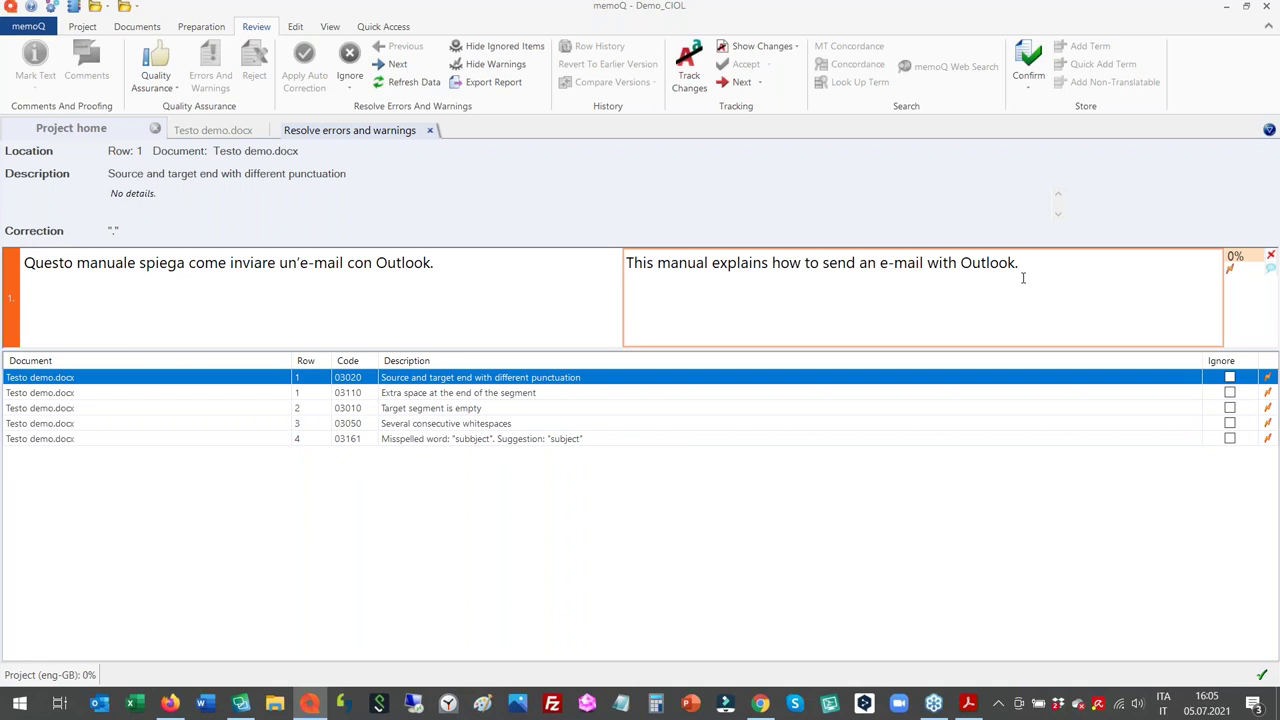
pyautogui.hotkey('ctrl', 'Return')
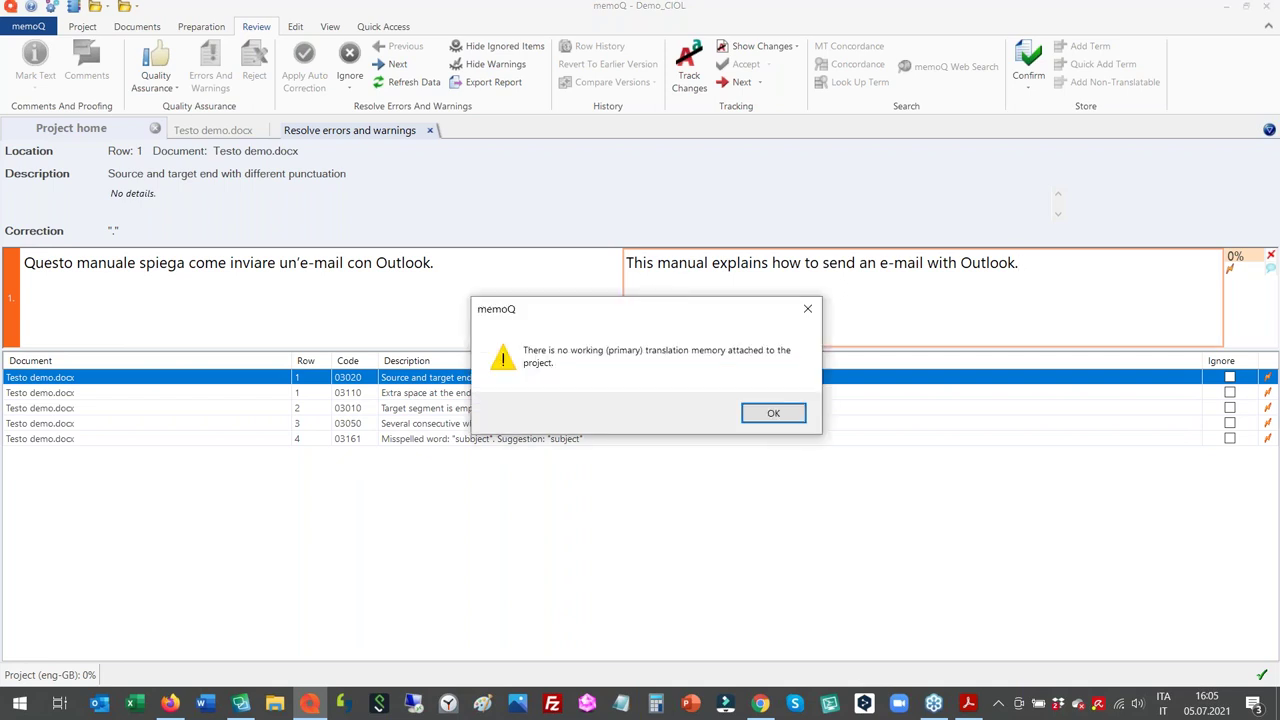
pyautogui.click(788, 413)
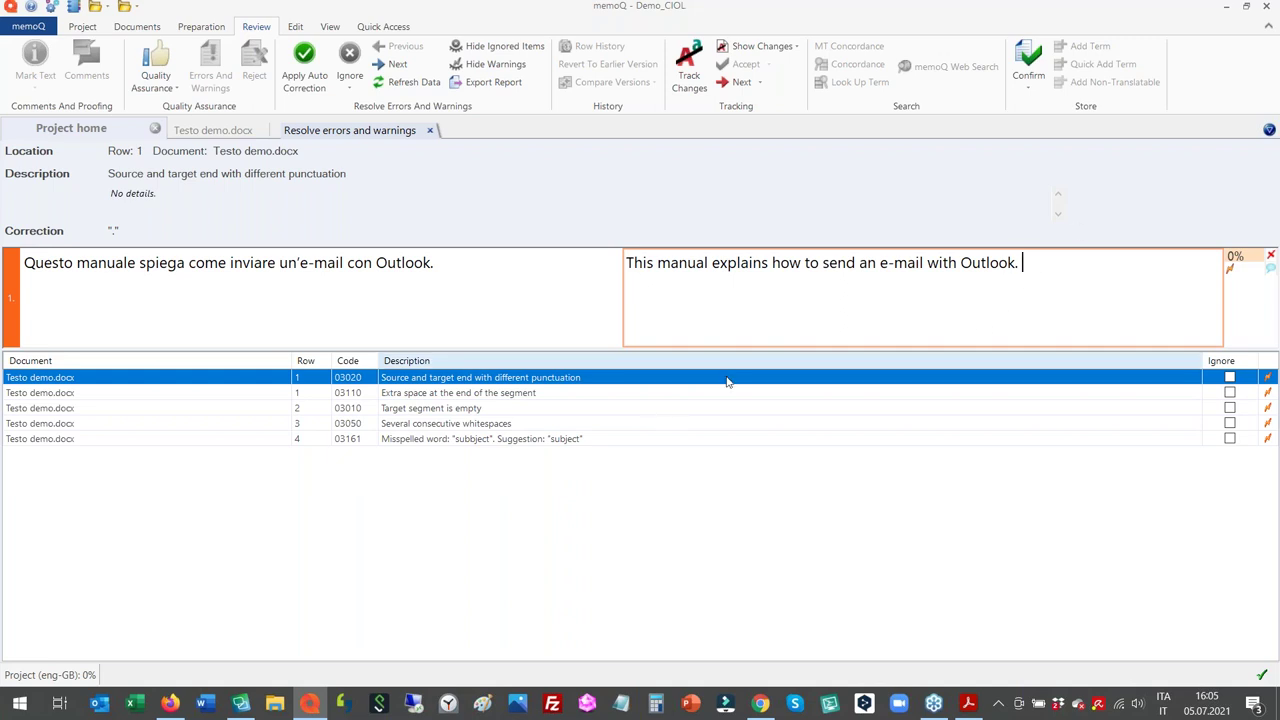
# - Review the entries for the extra space, empty target segment, consecutive whitespaces and misspelled word one by one
pyautogui.click(447, 398)
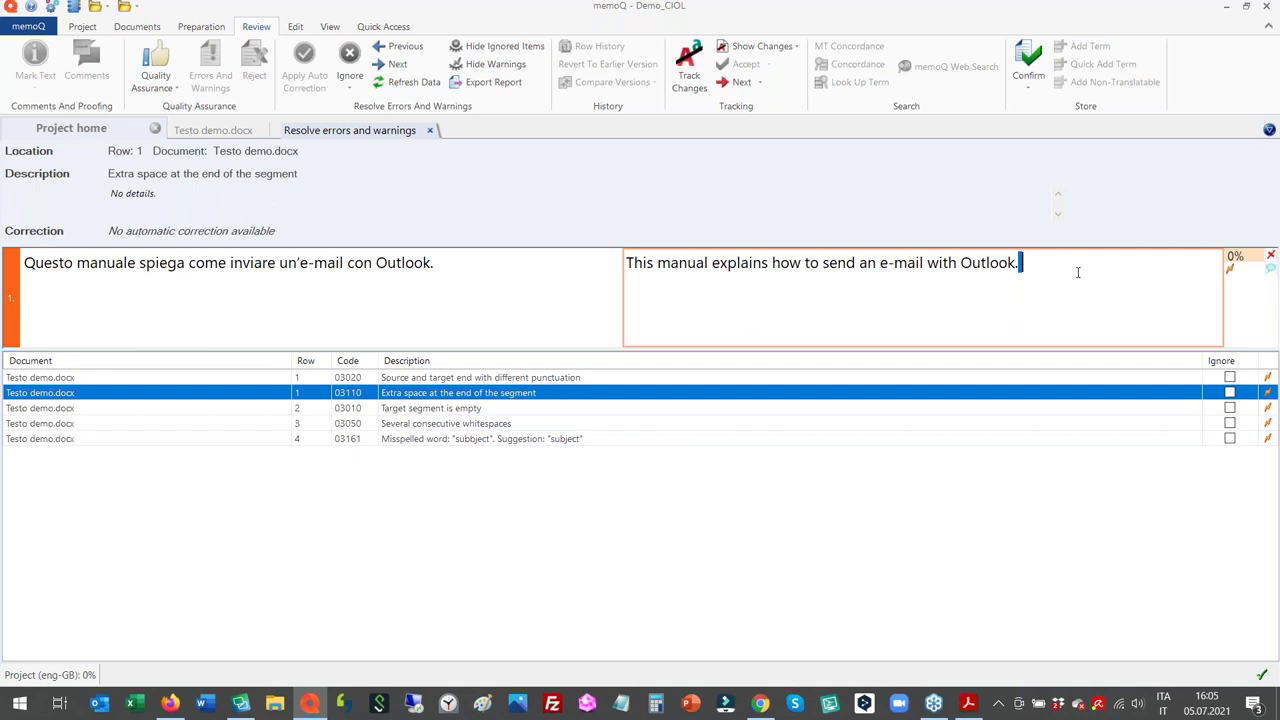
pyautogui.hotkey('ctrl', 'a')
pyautogui.press('Delete')
pyautogui.click(481, 410)
pyautogui.click(701, 291)
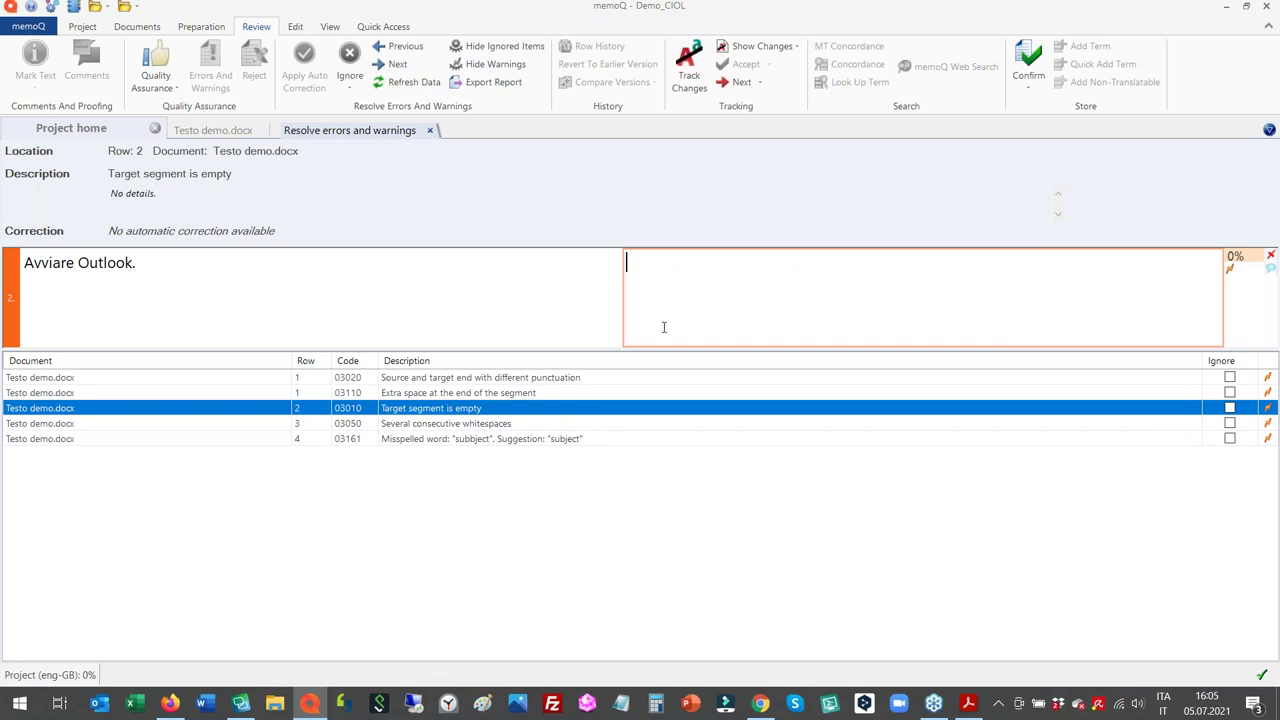
pyautogui.click(520, 424)
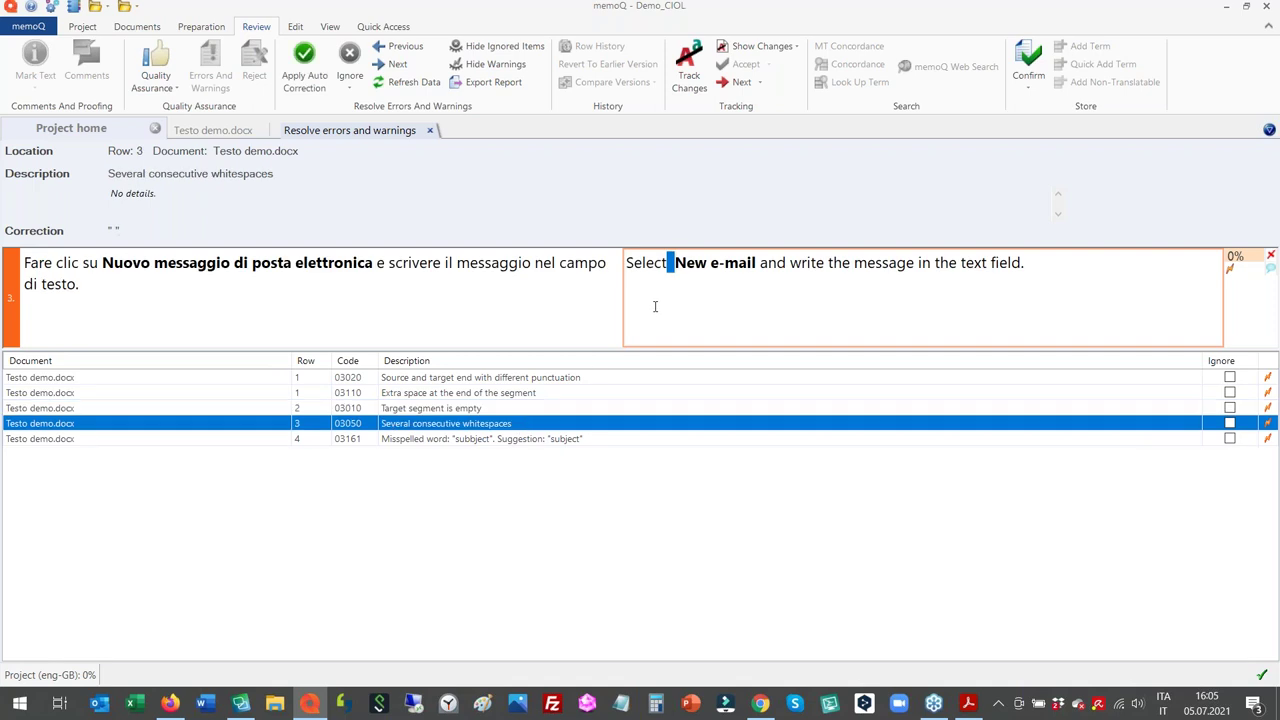
pyautogui.click(472, 440)
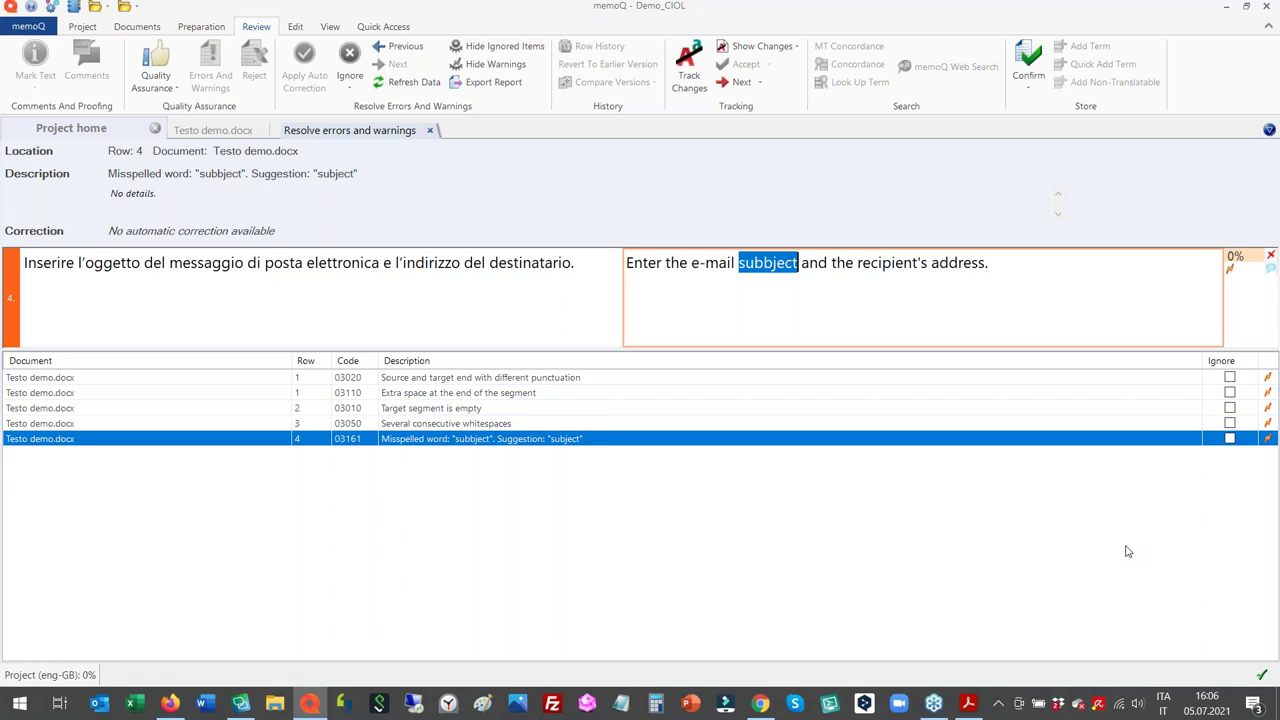
# - Switch to the PDF presentation slides on machine translation
pyautogui.click(967, 710)
pyautogui.click(892, 503)
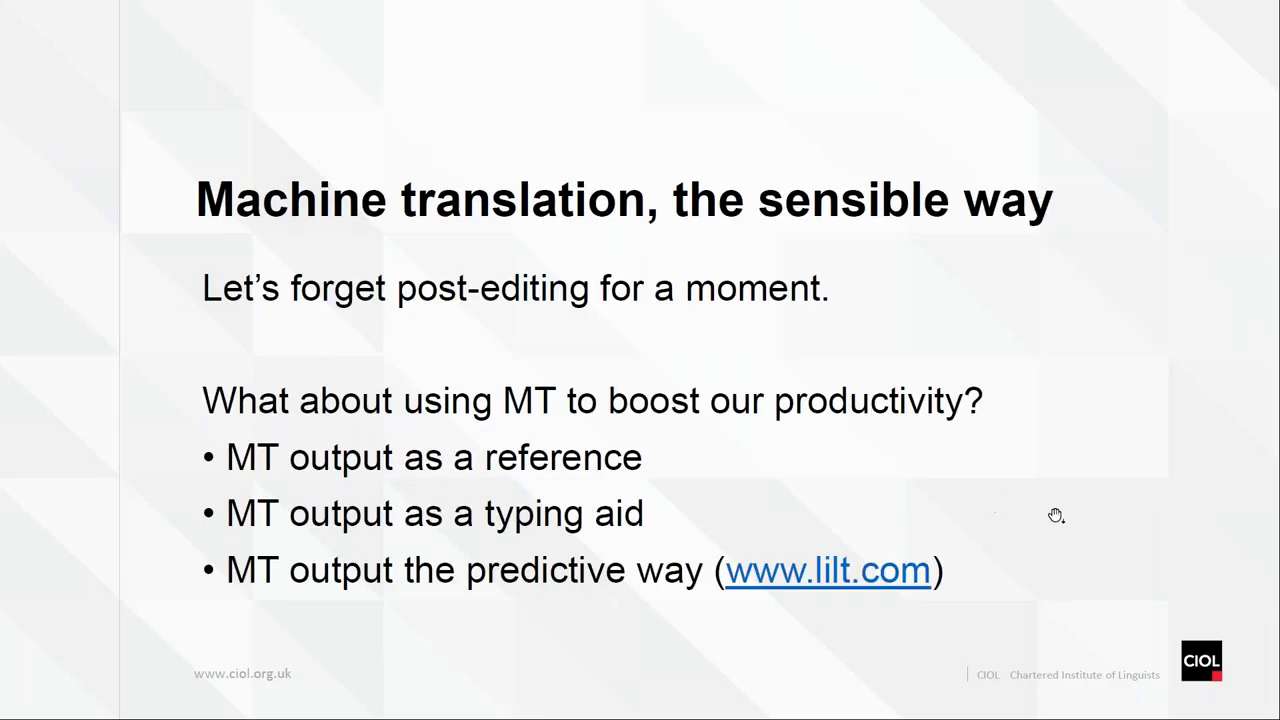
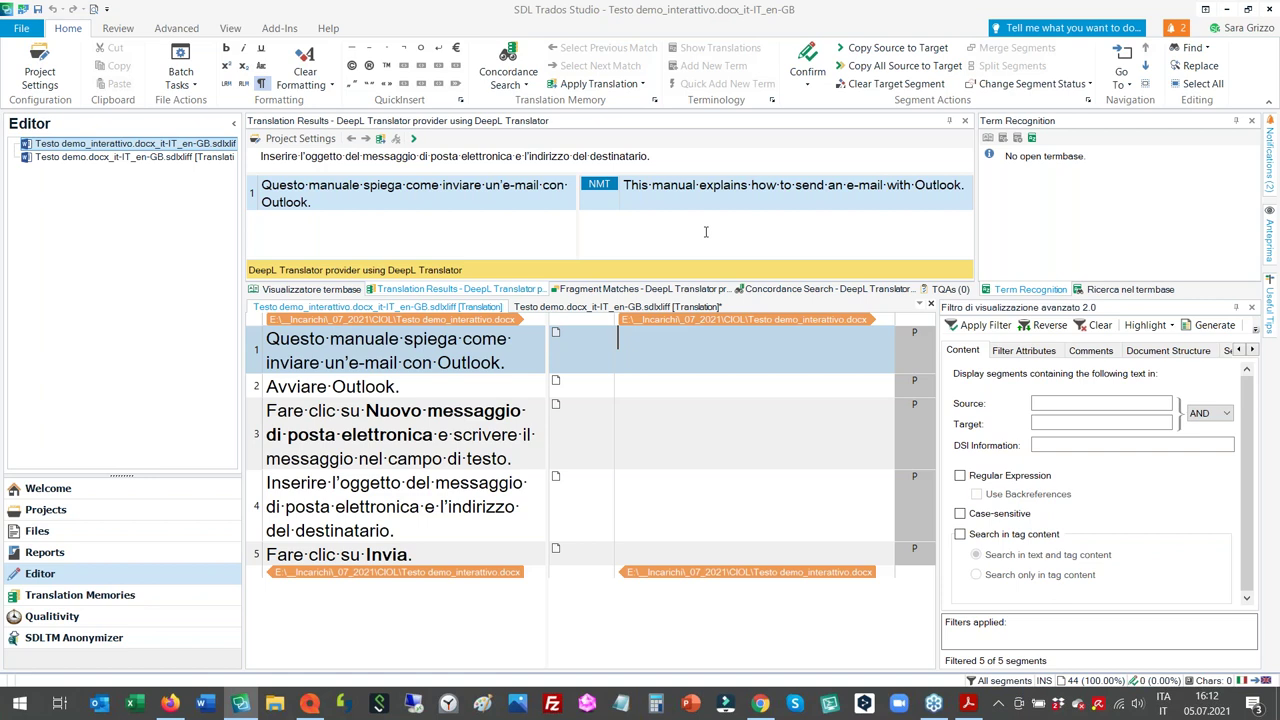
# - Insert the DeepL translation into segment 1, change its ending to "with the help of Outlook." and confirm the segment
pyautogui.hotkey('ctrl', 't')
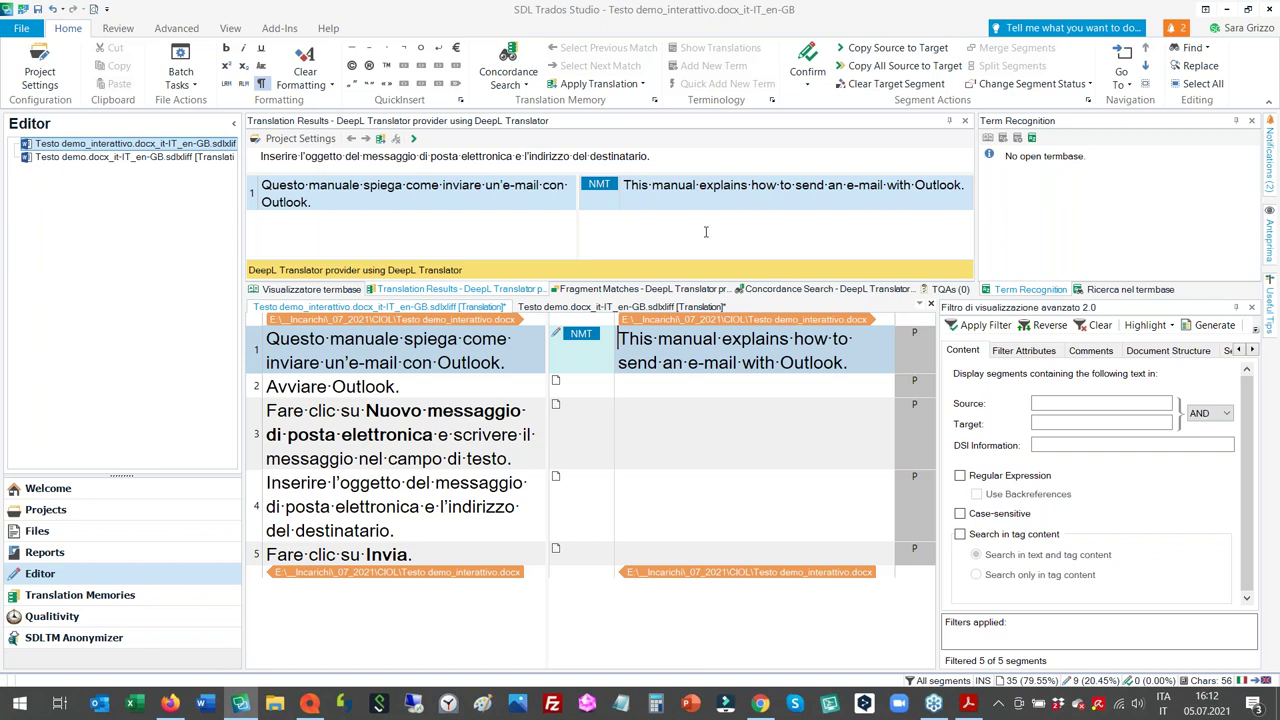
pyautogui.press('Down')
pyautogui.hotkey('ctrl', 'Right')
pyautogui.hotkey('ctrl', 'Right')
pyautogui.hotkey('ctrl', 'Right')
pyautogui.hotkey('ctrl', 'Right')
pyautogui.hotkey('ctrl', 'Right')
pyautogui.hotkey('ctrl', 'Right')
pyautogui.write('the h')
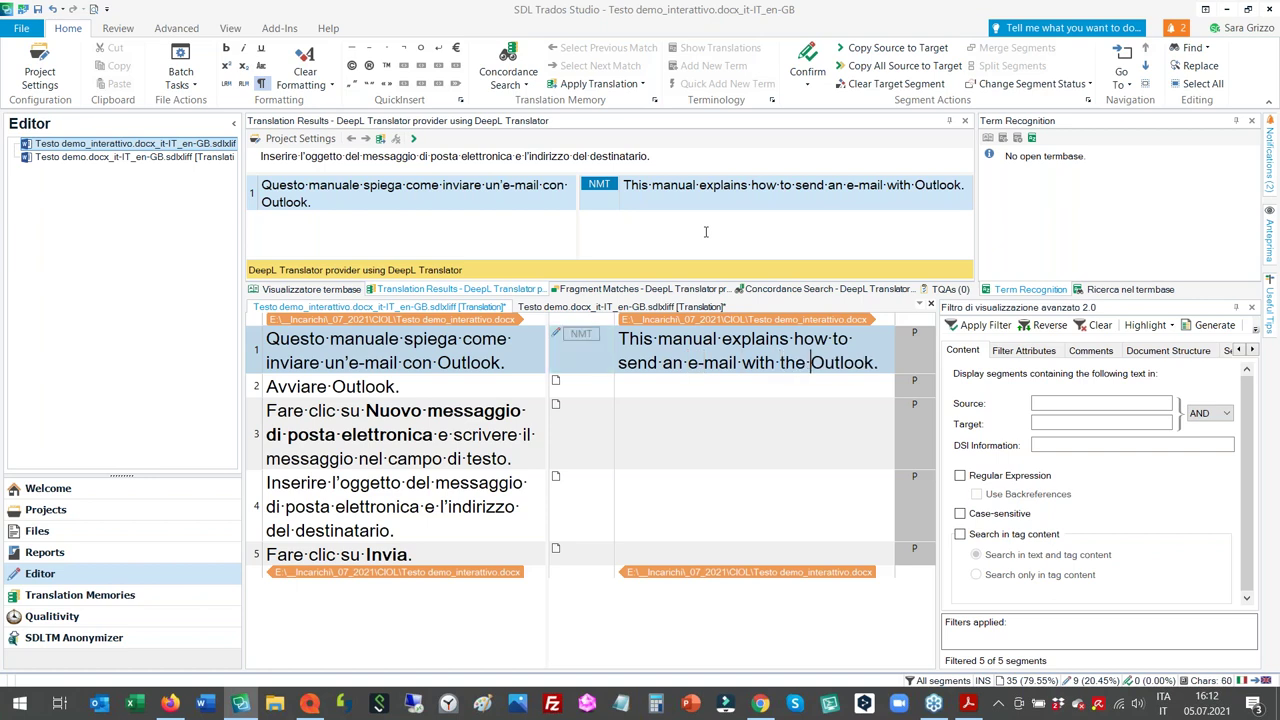
pyautogui.write('elp')
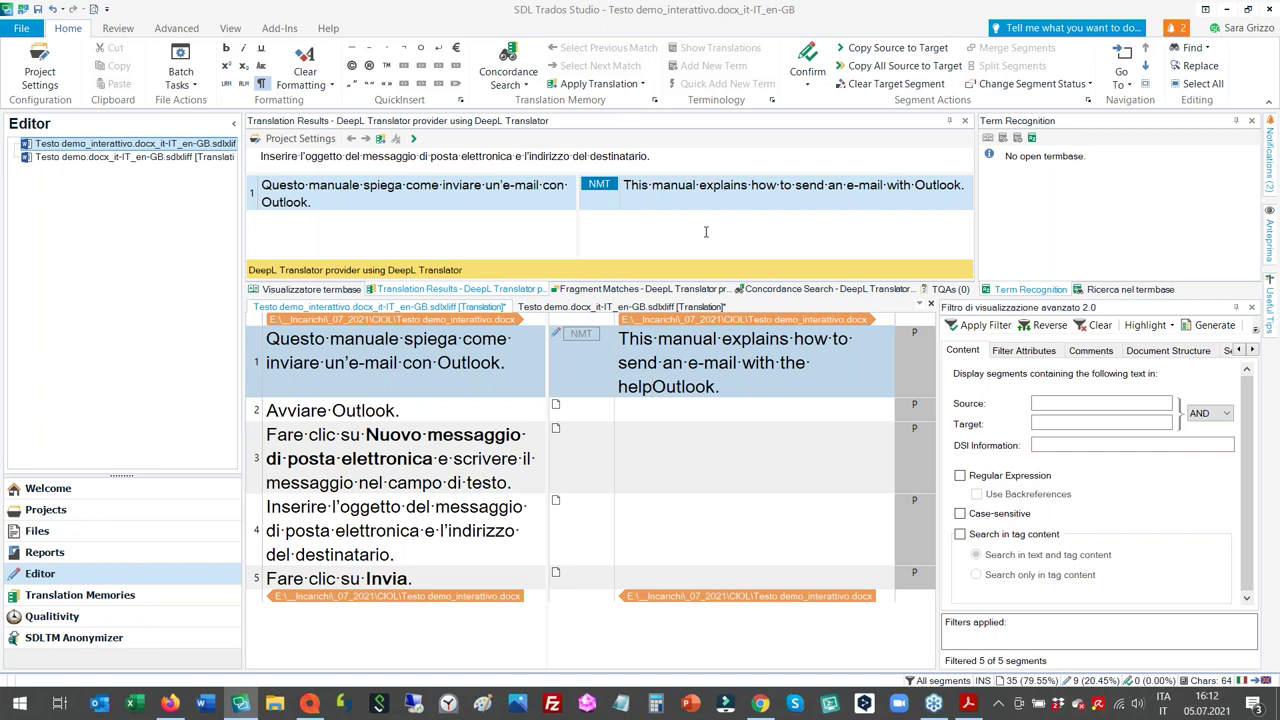
pyautogui.write(' of')
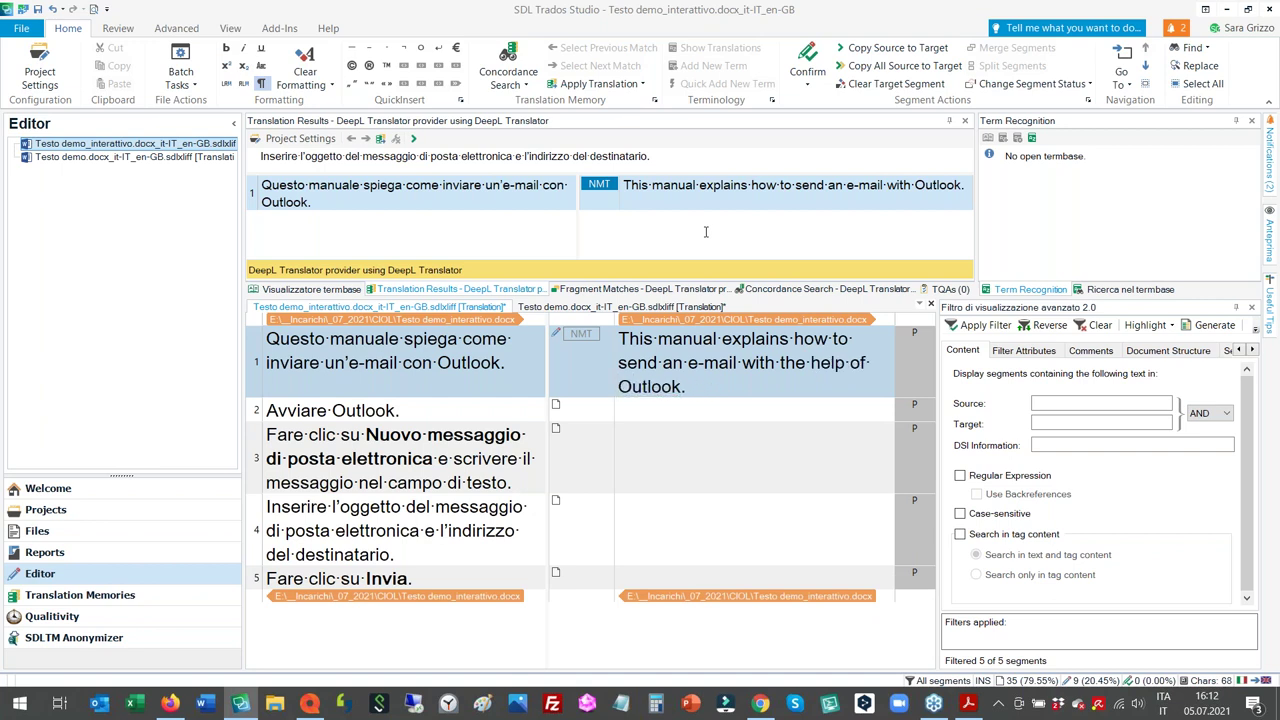
pyautogui.hotkey('ctrl', 'Return')
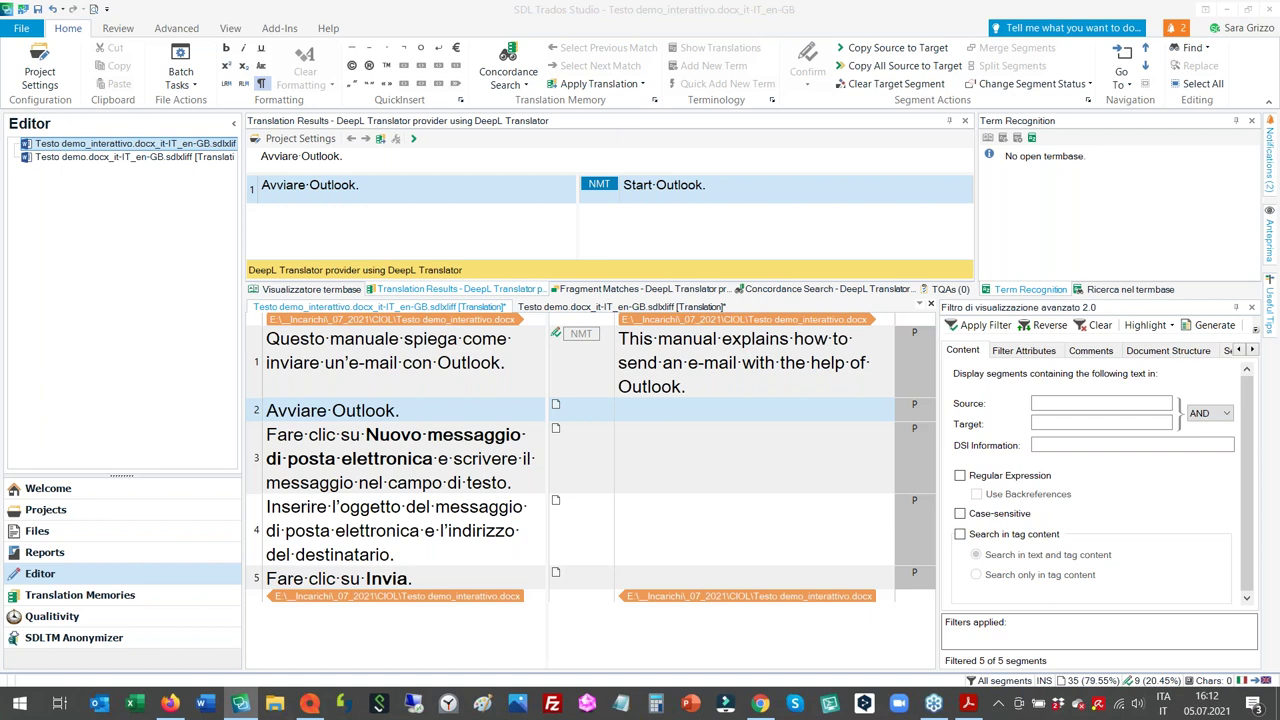
# - Enter "Read me." as the translation of segment 2 and confirm it
pyautogui.click(777, 408)
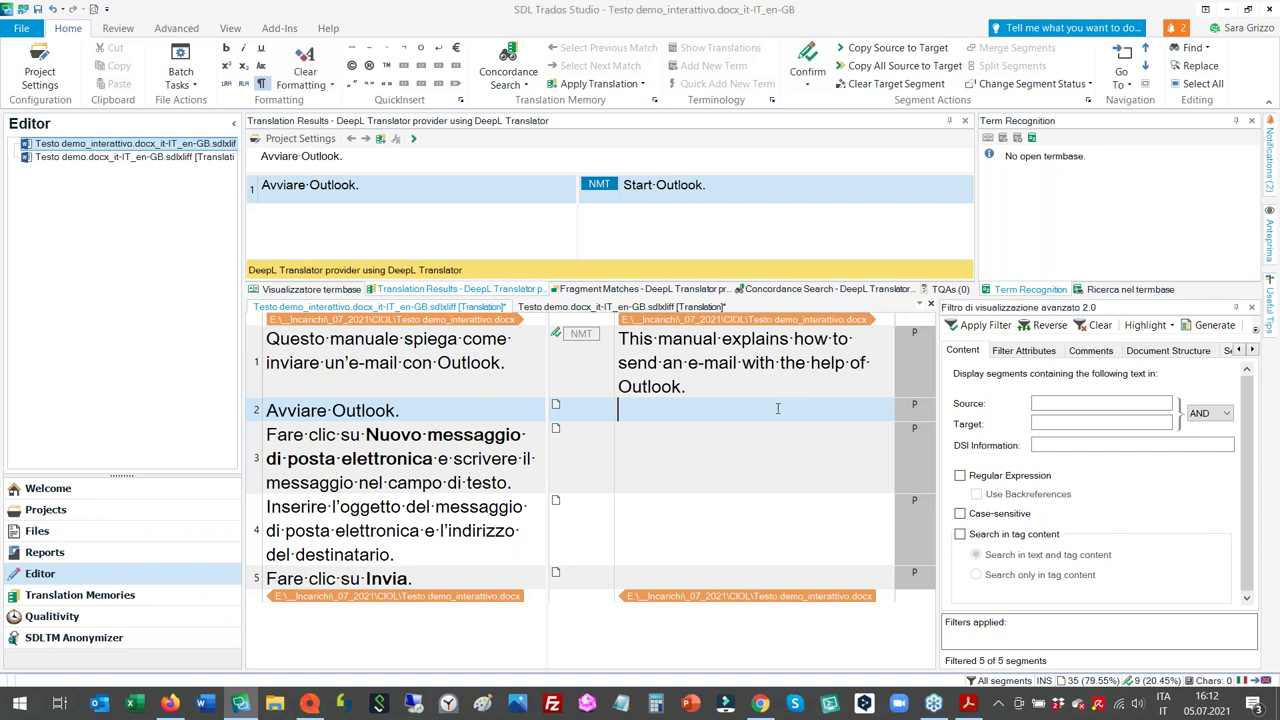
pyautogui.write('Read me.')
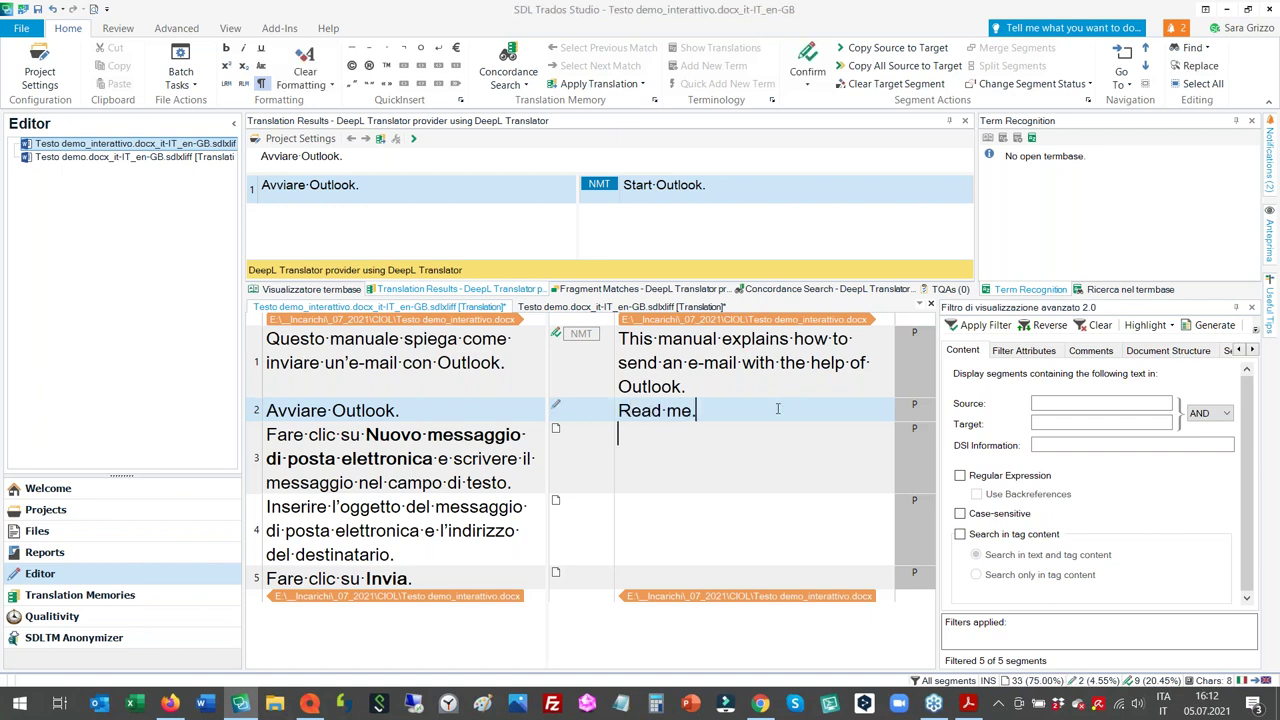
pyautogui.hotkey('ctrl', 'Return')
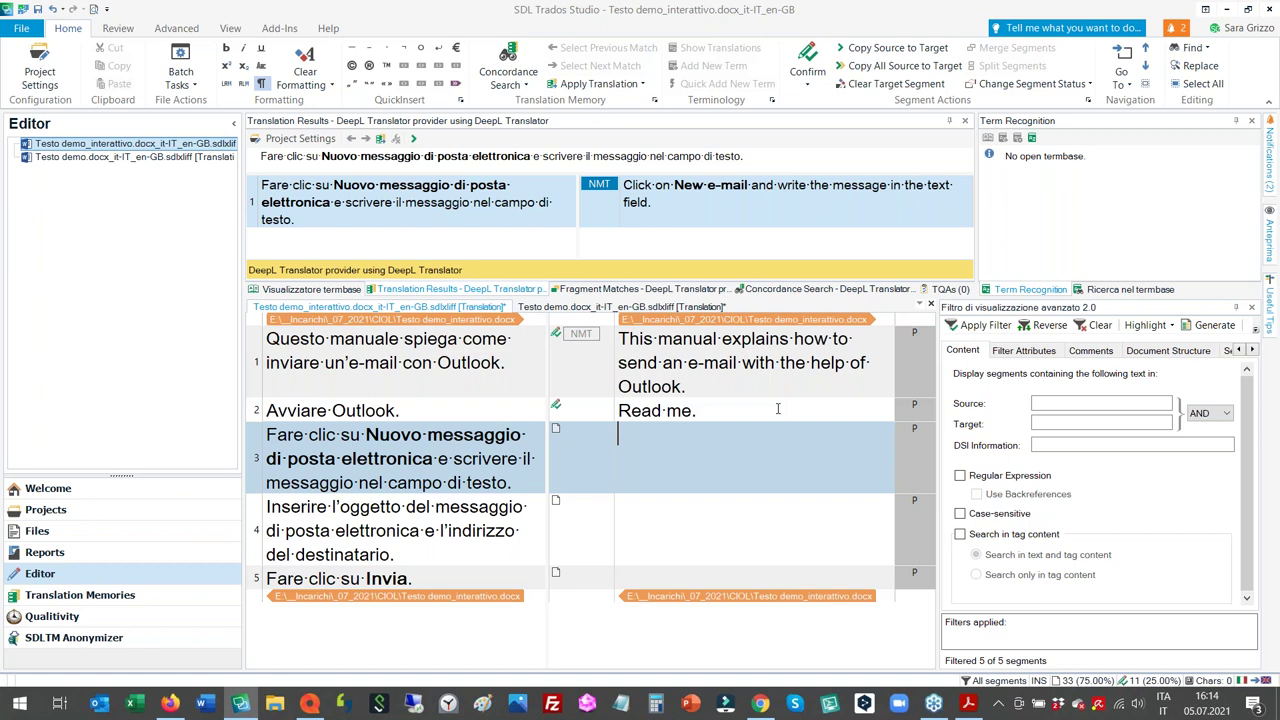
# - Go to segment 4 and add the file-based termbase whose name begins with TERMINOLOGIA_IT to the project
pyautogui.press('Down')
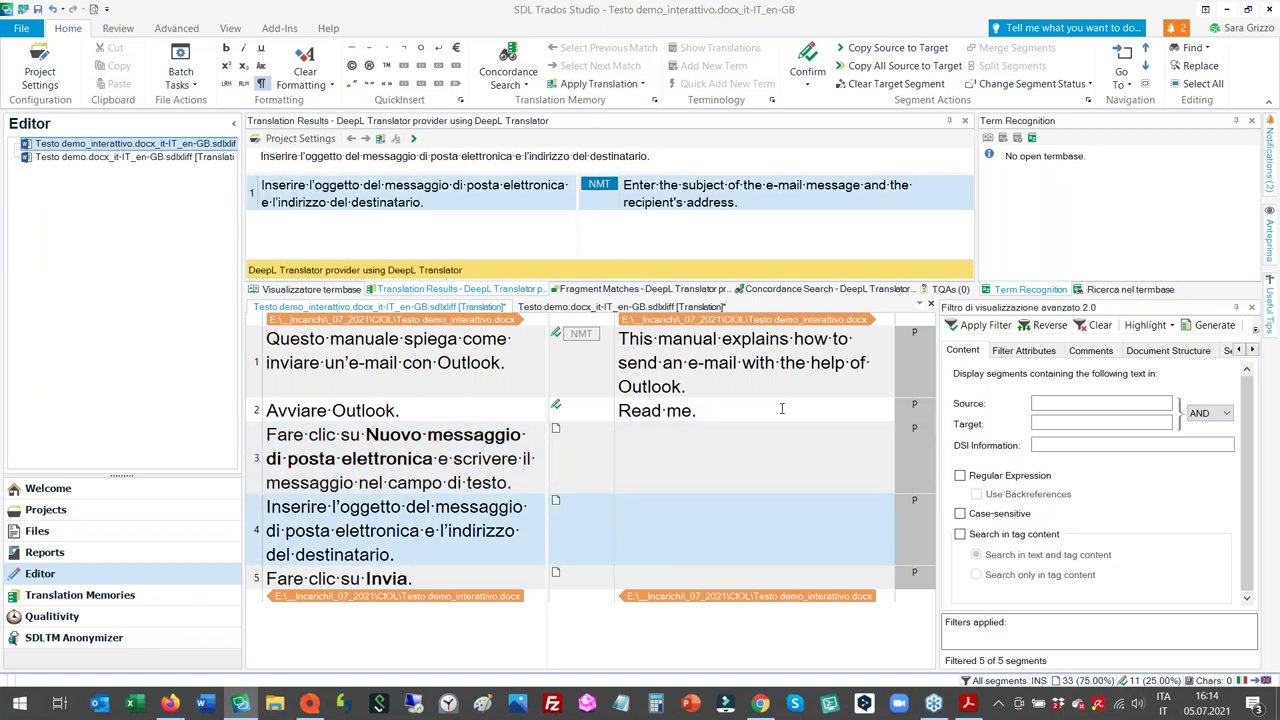
pyautogui.click(1033, 140)
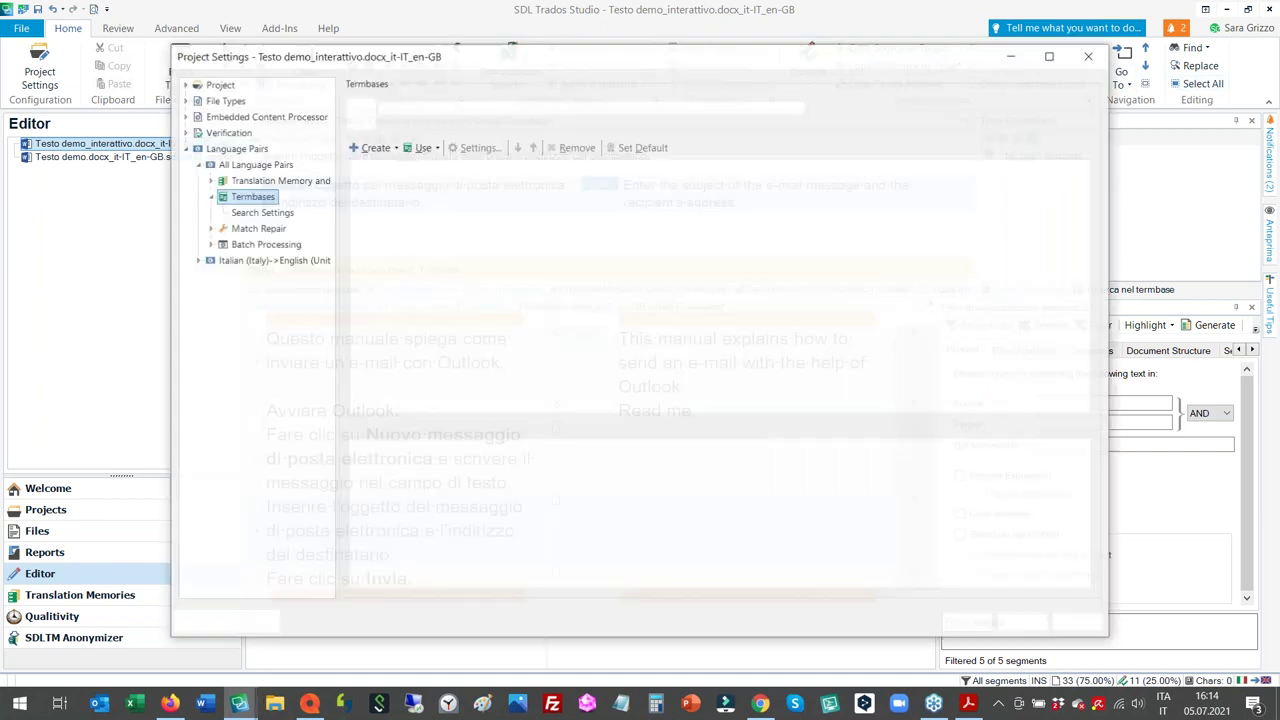
pyautogui.click(428, 150)
pyautogui.click(490, 165)
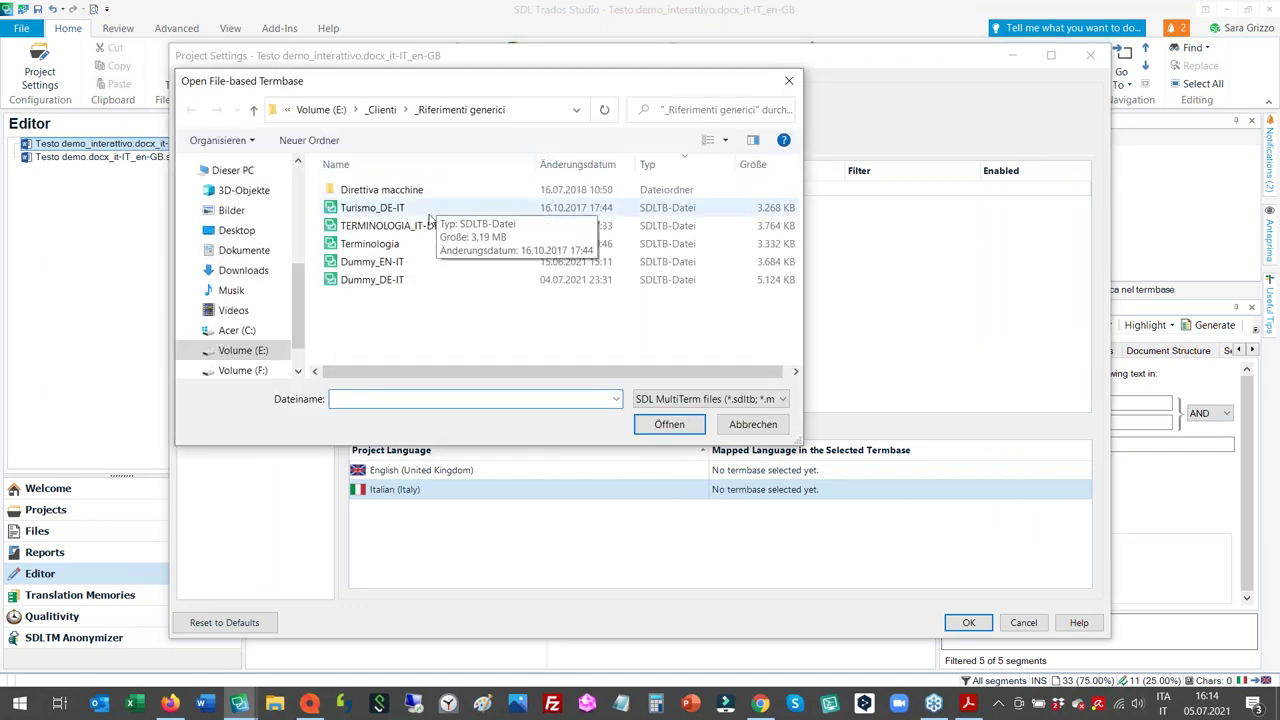
pyautogui.click(400, 226)
pyautogui.click(666, 423)
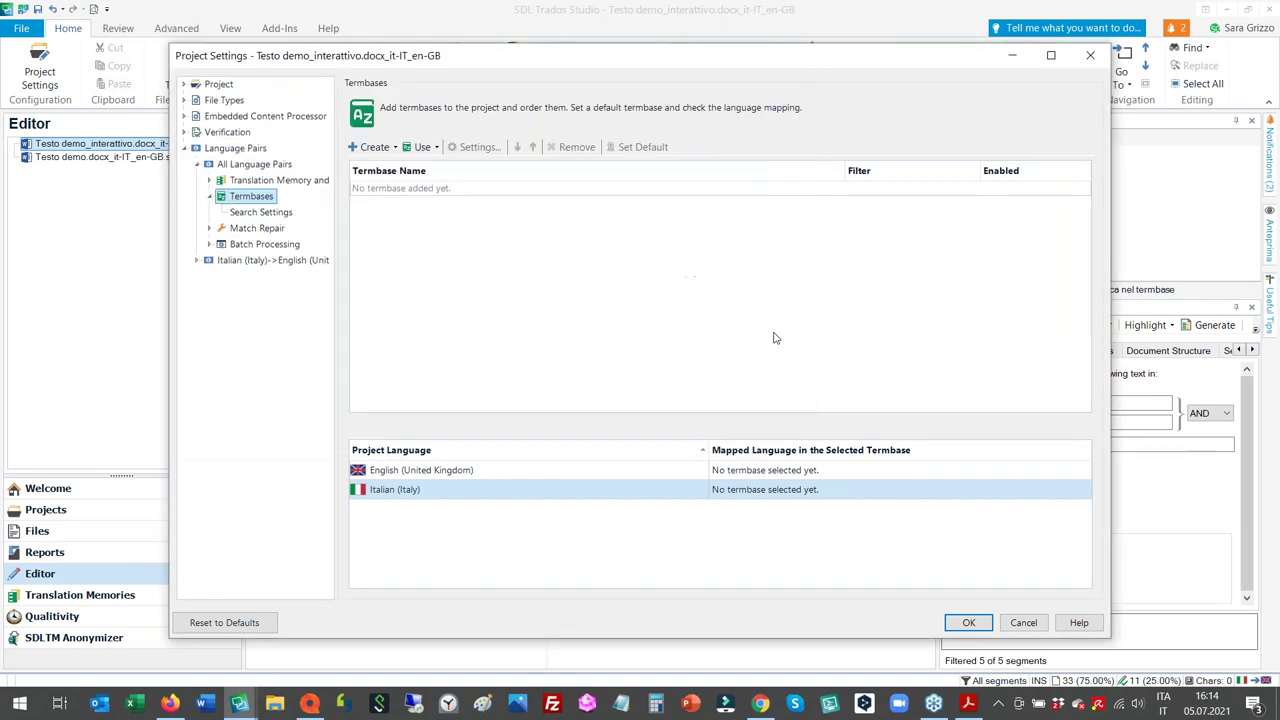
pyautogui.click(970, 622)
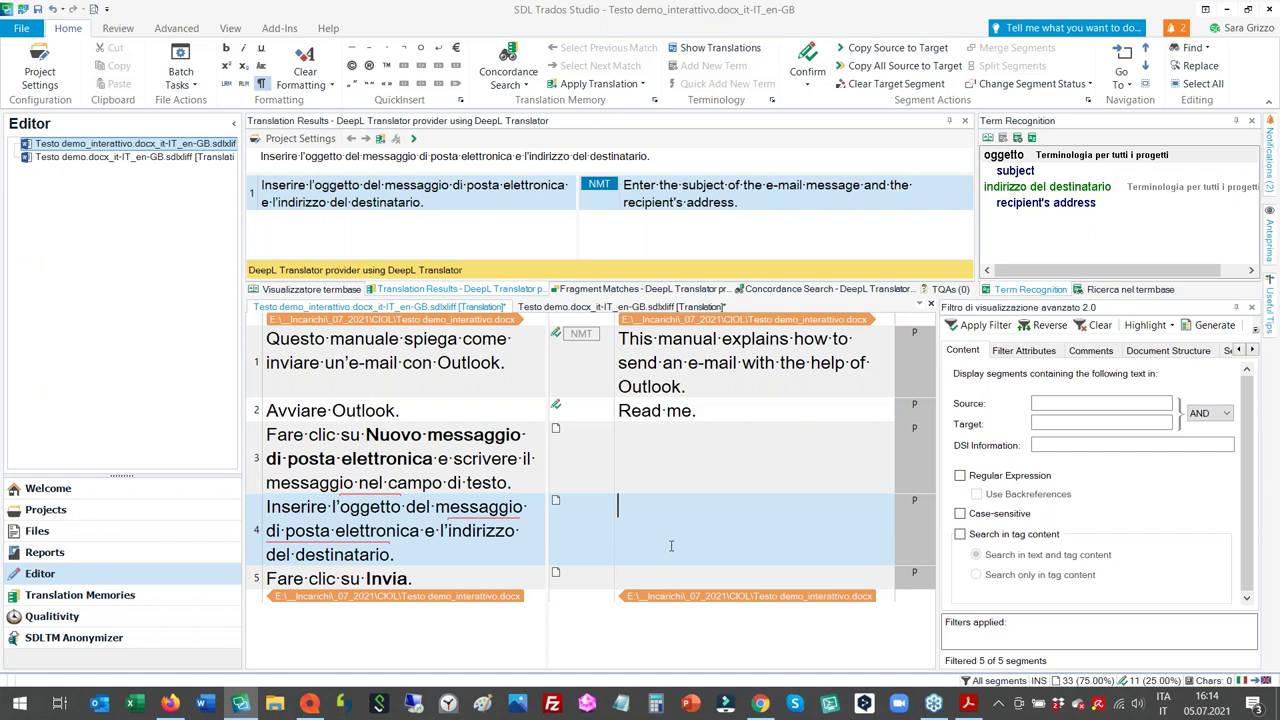
pyautogui.write('Ent')
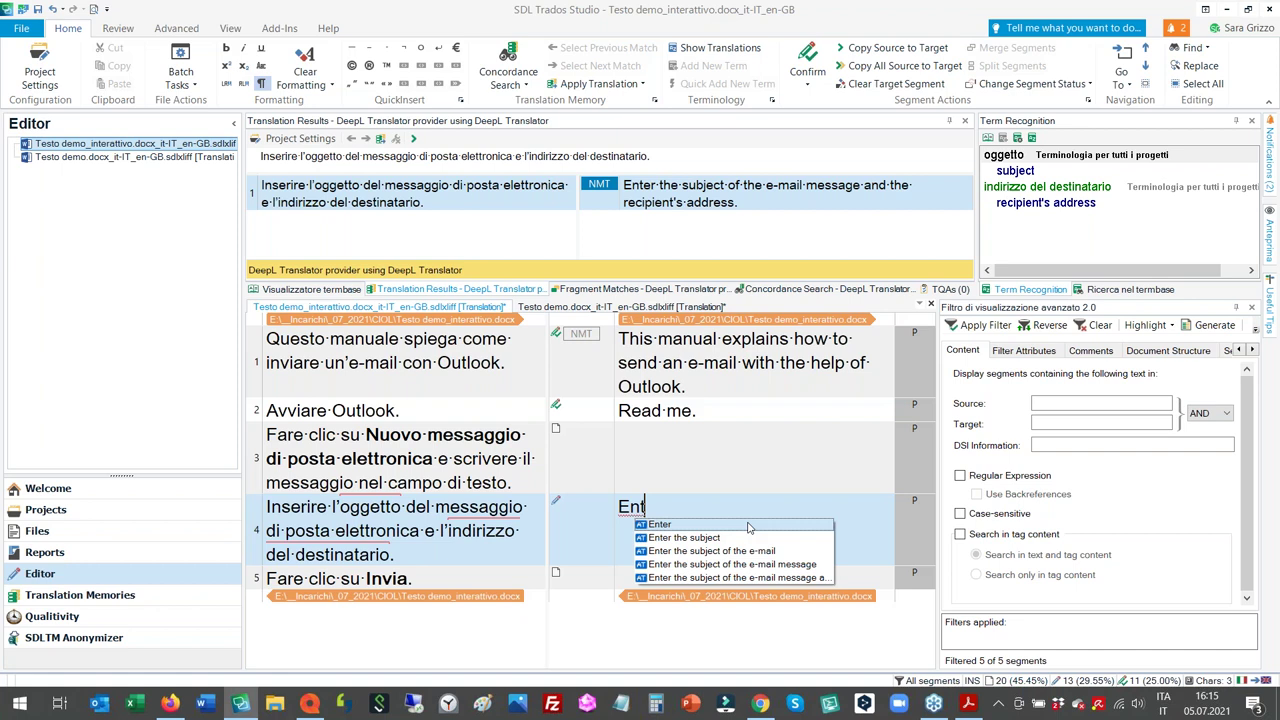
pyautogui.press('BackSpace')
pyautogui.press('BackSpace')
pyautogui.press('BackSpace')
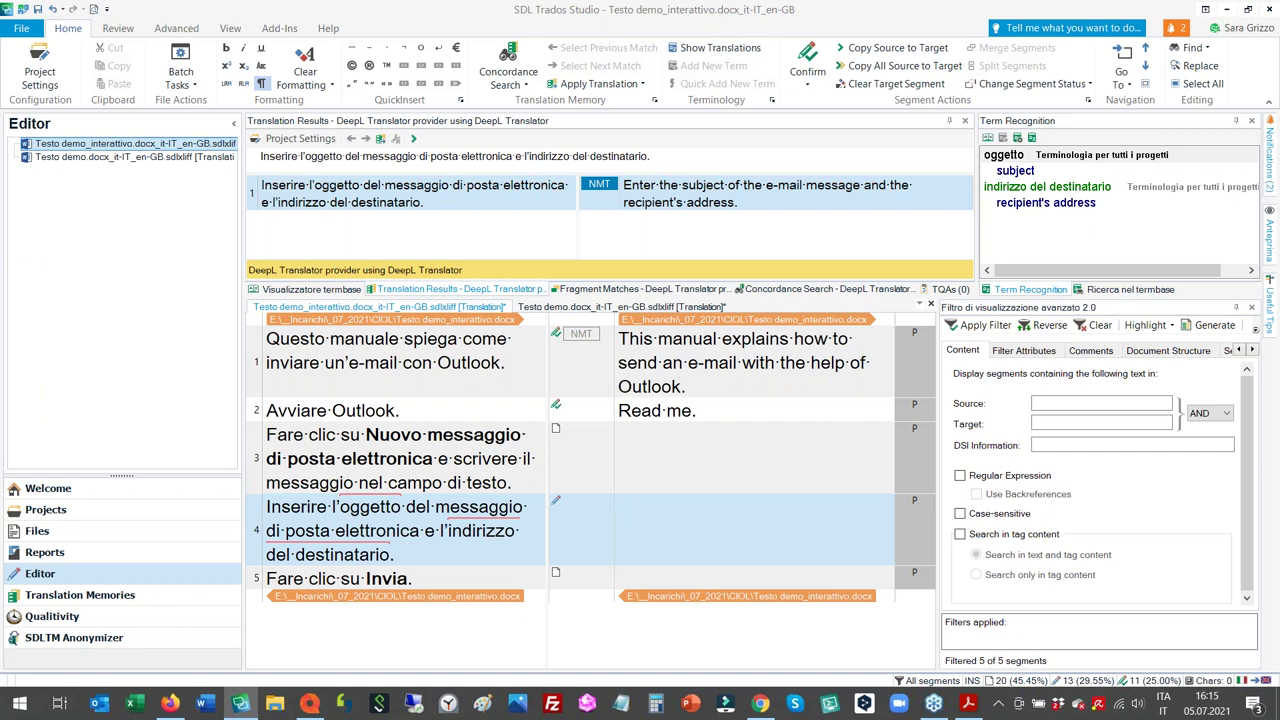
# - Start segment 4's translation with "Write the subject of the e-mail message", completing "subject" and "the e-mail message" from the suggestions
pyautogui.write('Write the sub')
pyautogui.press('Return')
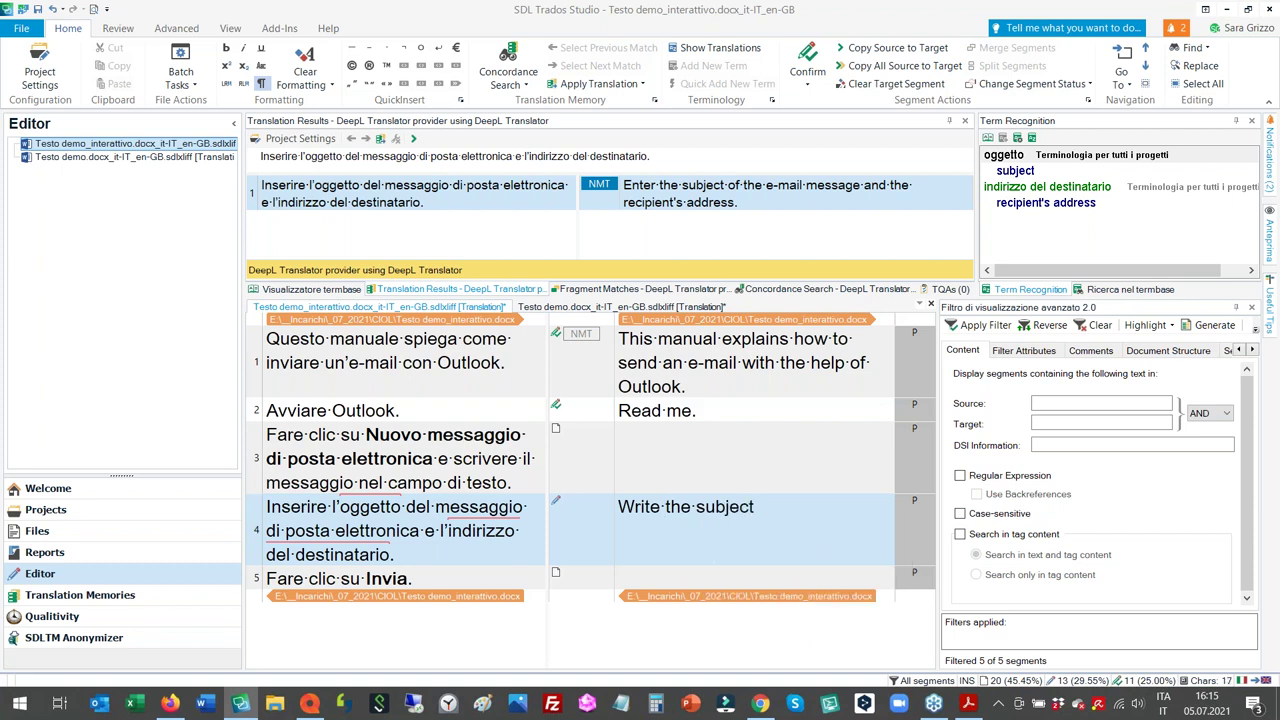
pyautogui.write('of the')
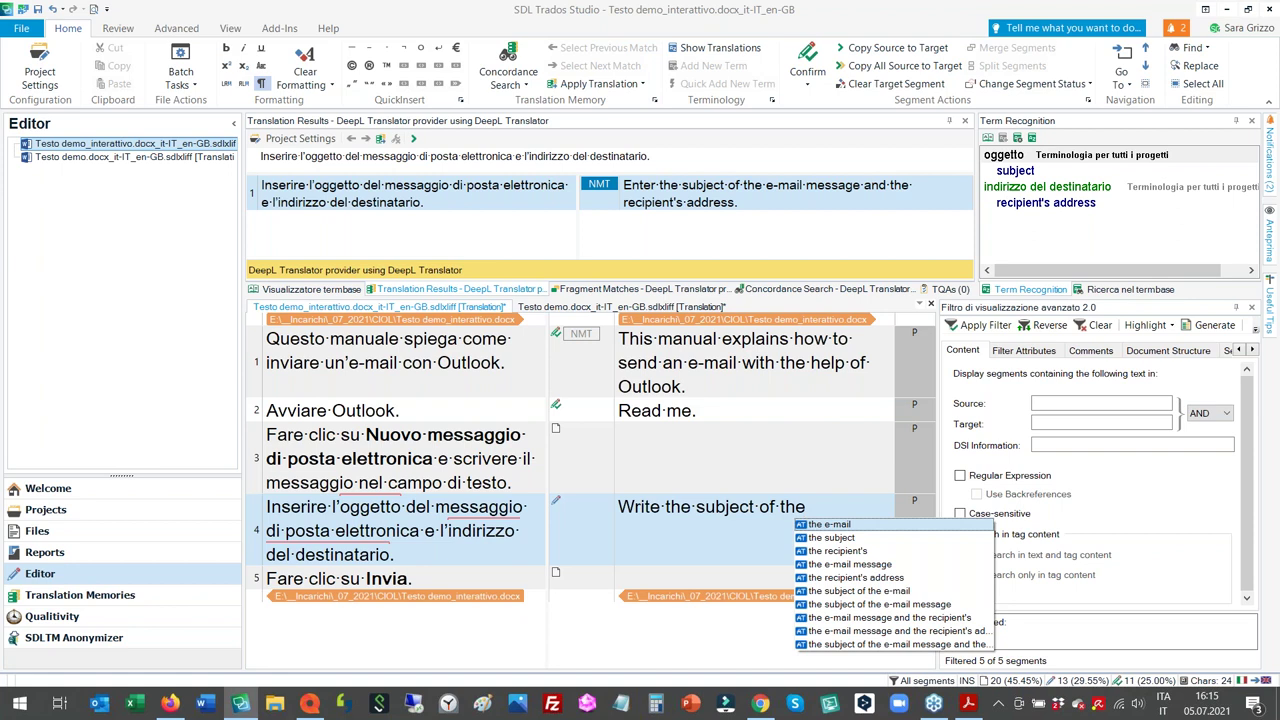
pyautogui.press('Down')
pyautogui.press('Down')
pyautogui.press('Down')
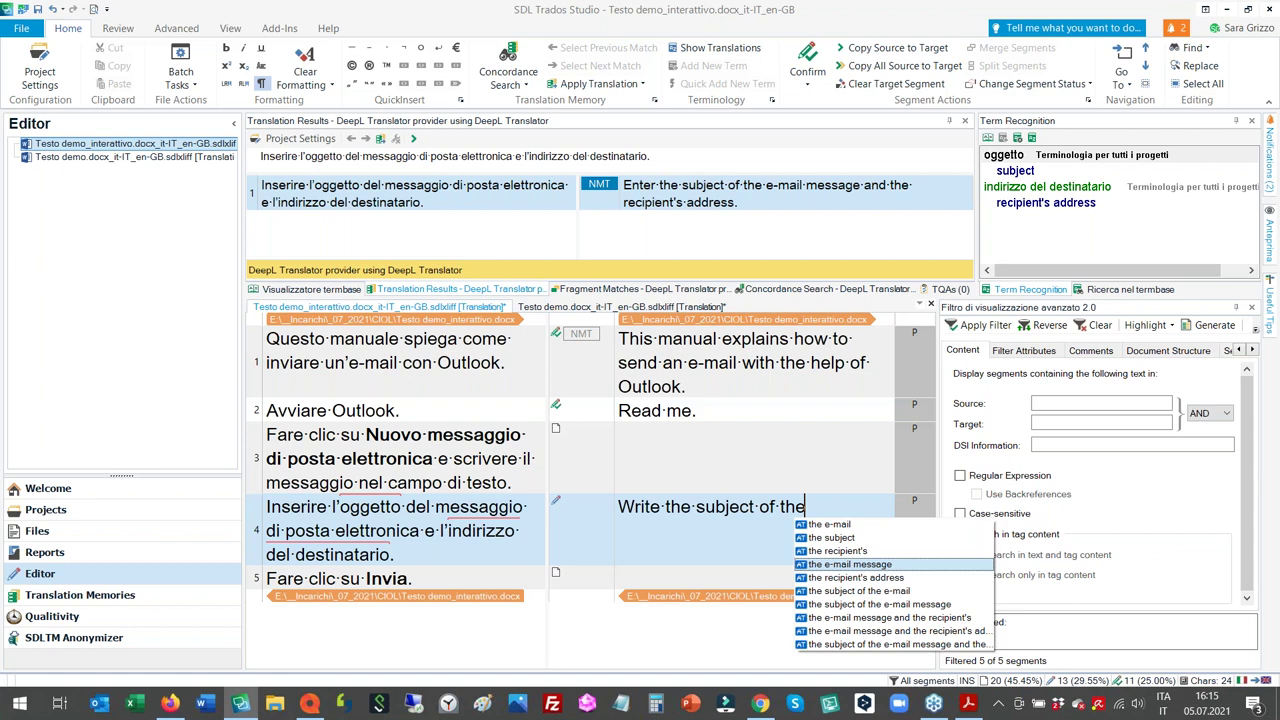
pyautogui.press('Return')
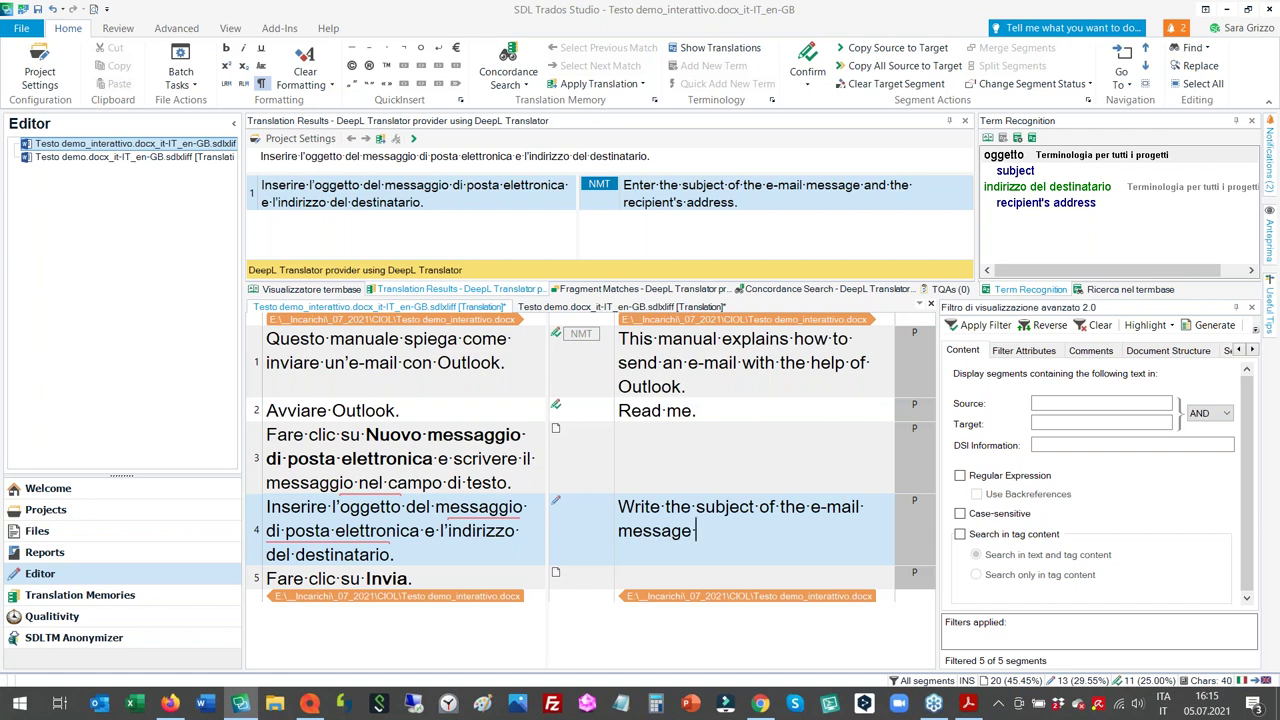
# - Complete segment 4's translation with "and the address of the recipient."
pyautogui.write('and the addr')
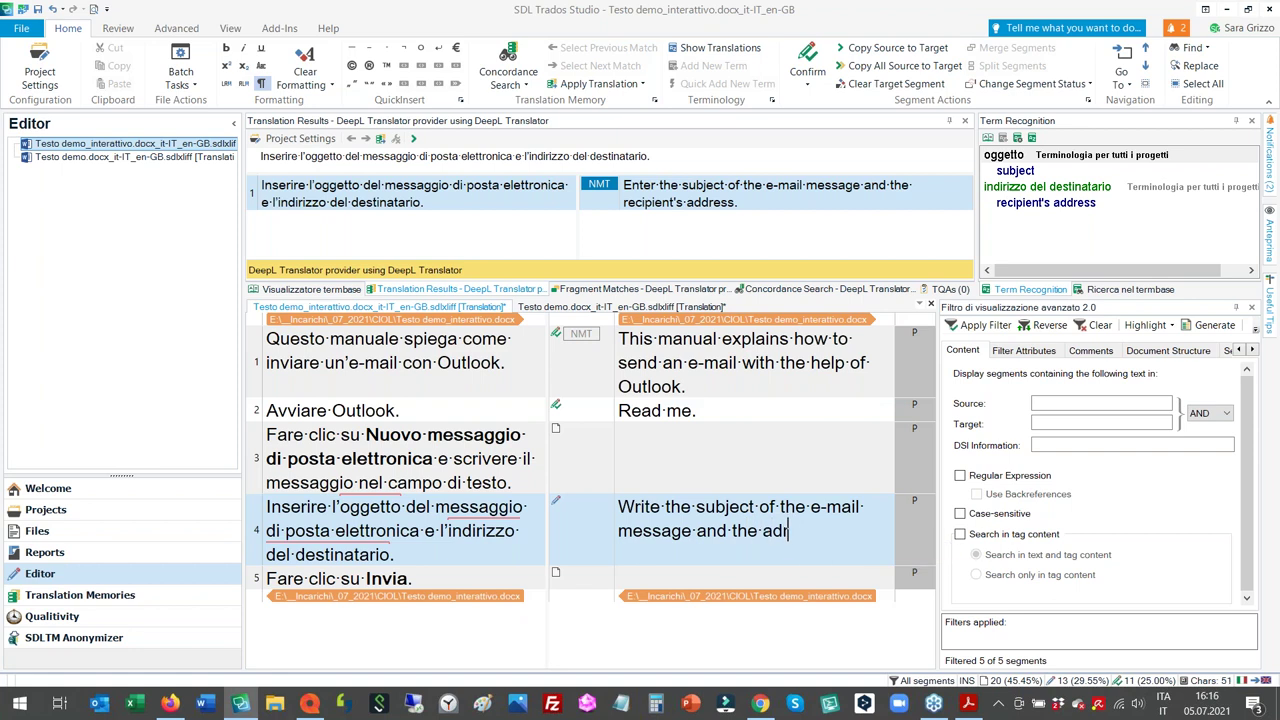
pyautogui.write('ess of the re')
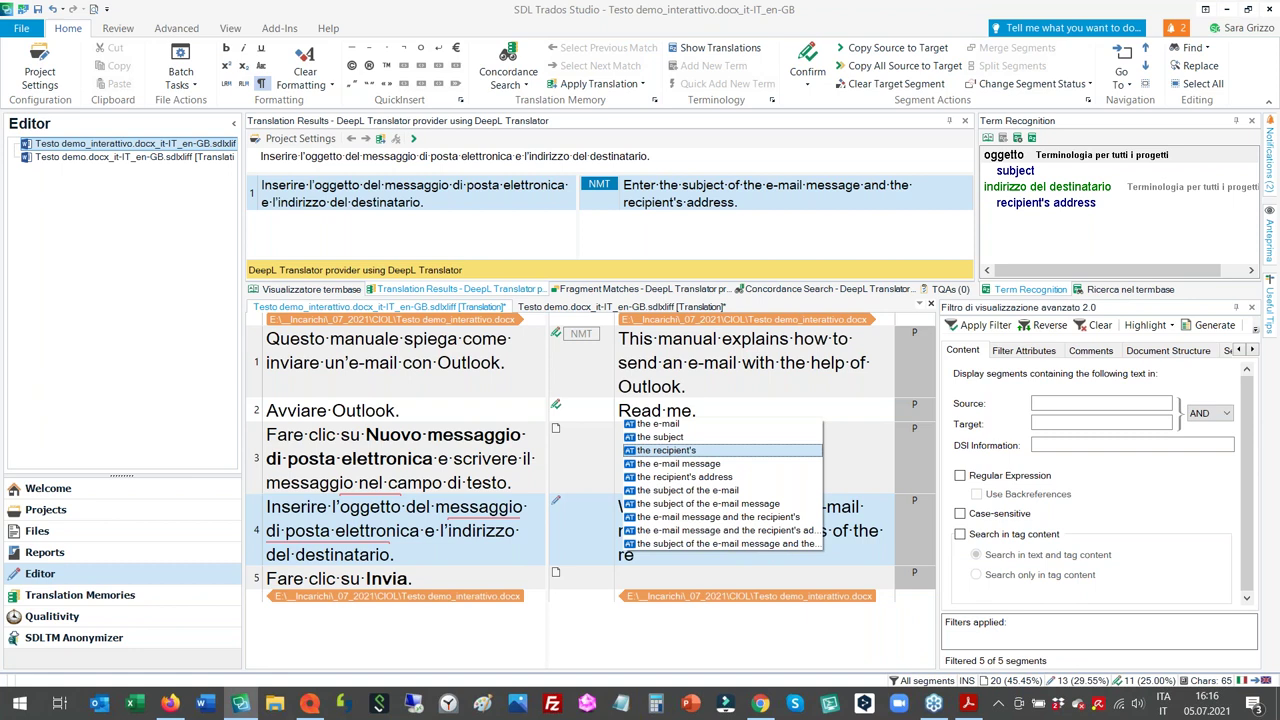
pyautogui.write('cipient.')
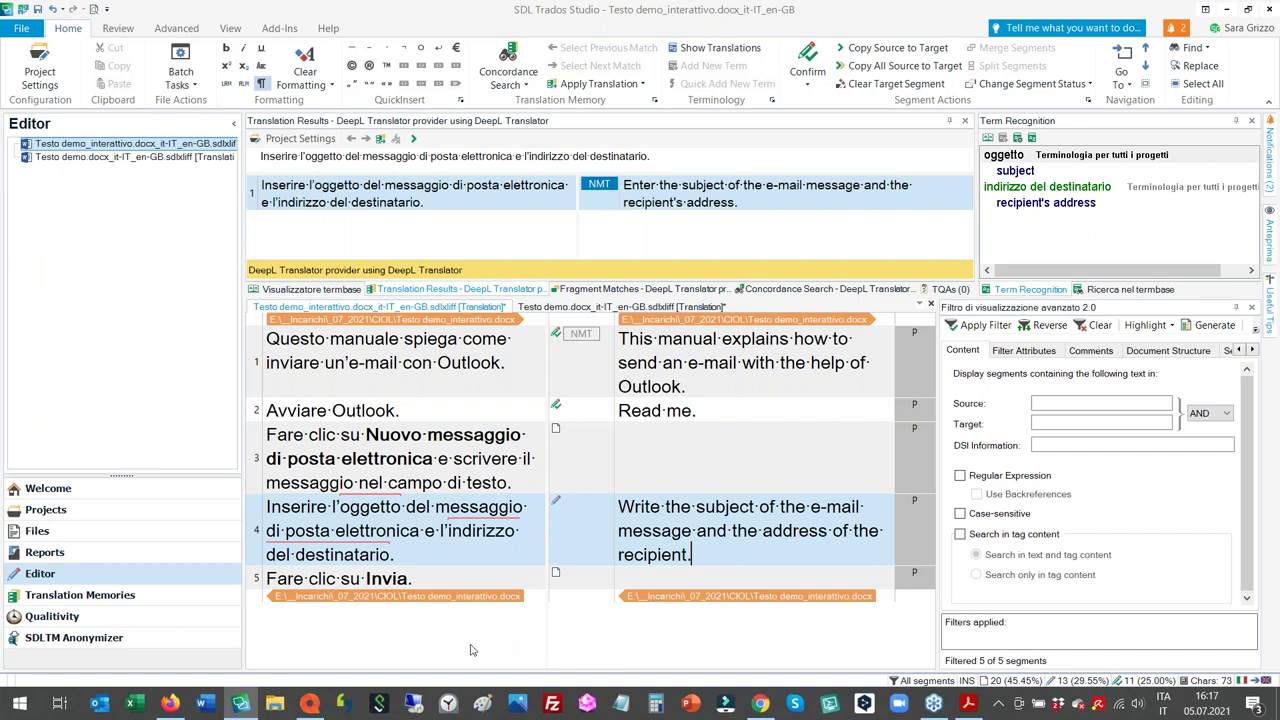
# - Switch to Demo_MateCat.docx in Lilt in the browser and accept the predicted words "Microsoft Teams è un'app" in segment 1
pyautogui.click(170, 703)
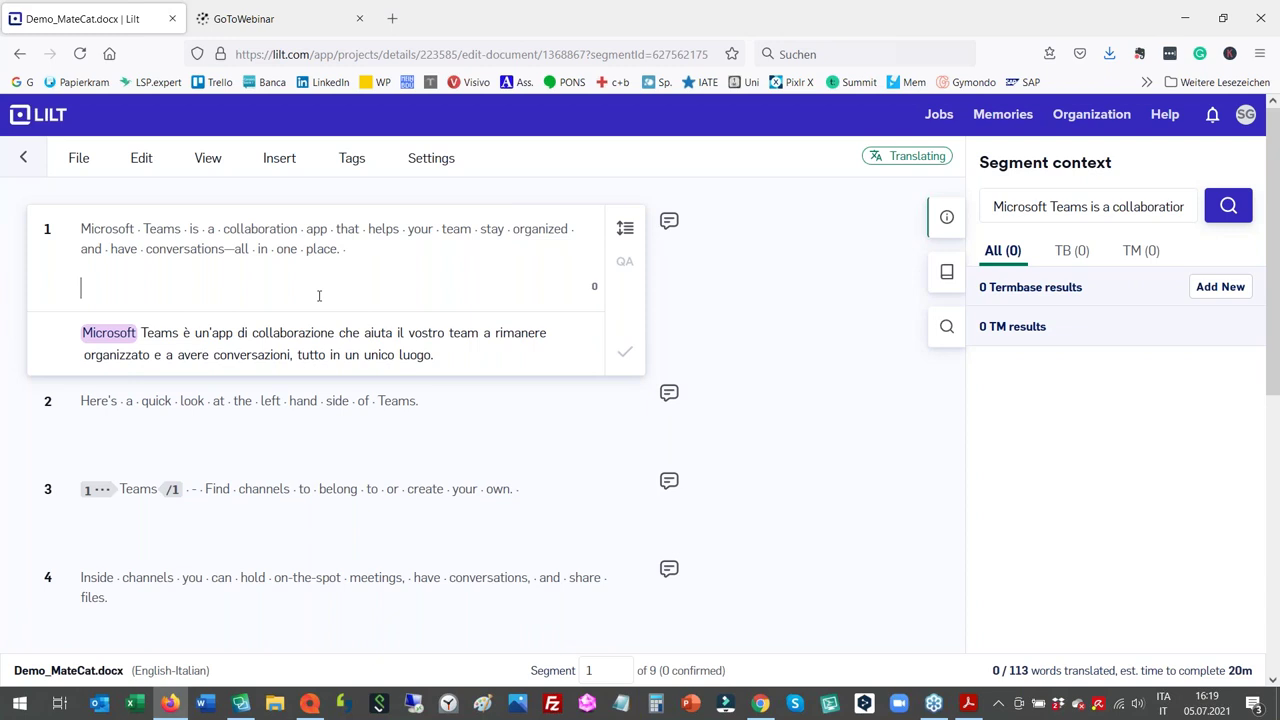
pyautogui.press('Return')
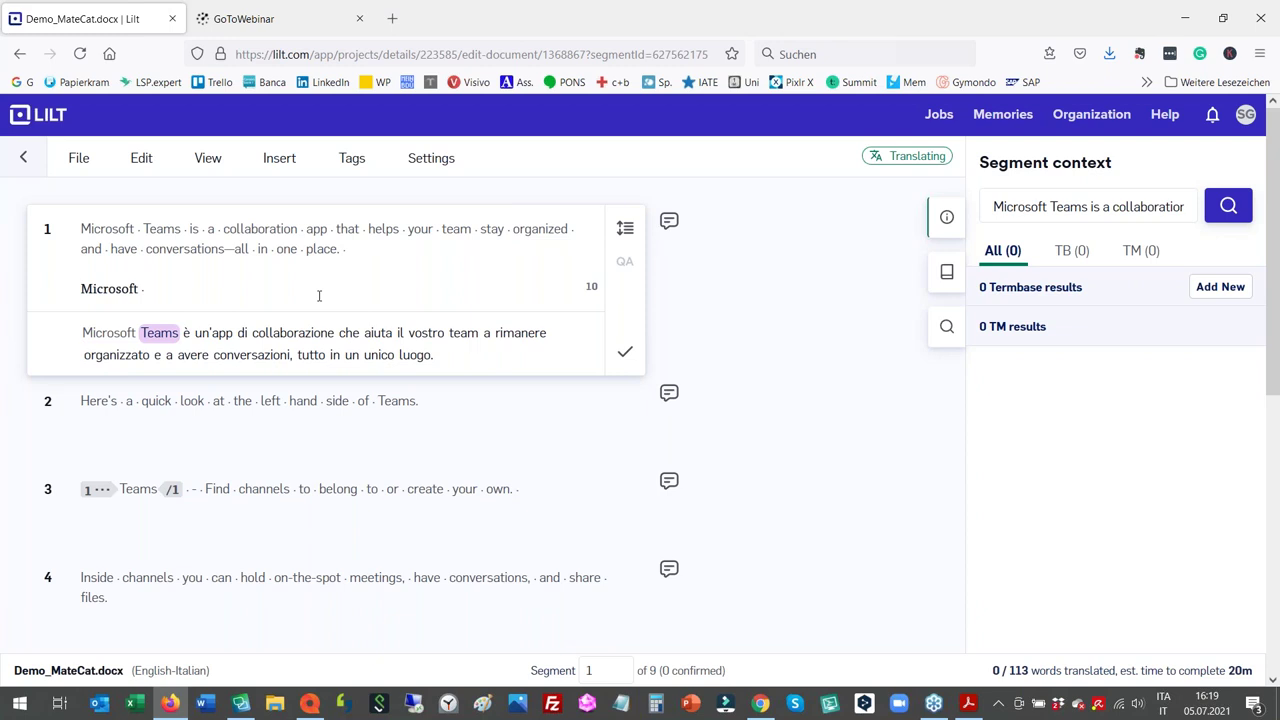
pyautogui.press('Return')
pyautogui.press('Return')
pyautogui.press('Return')
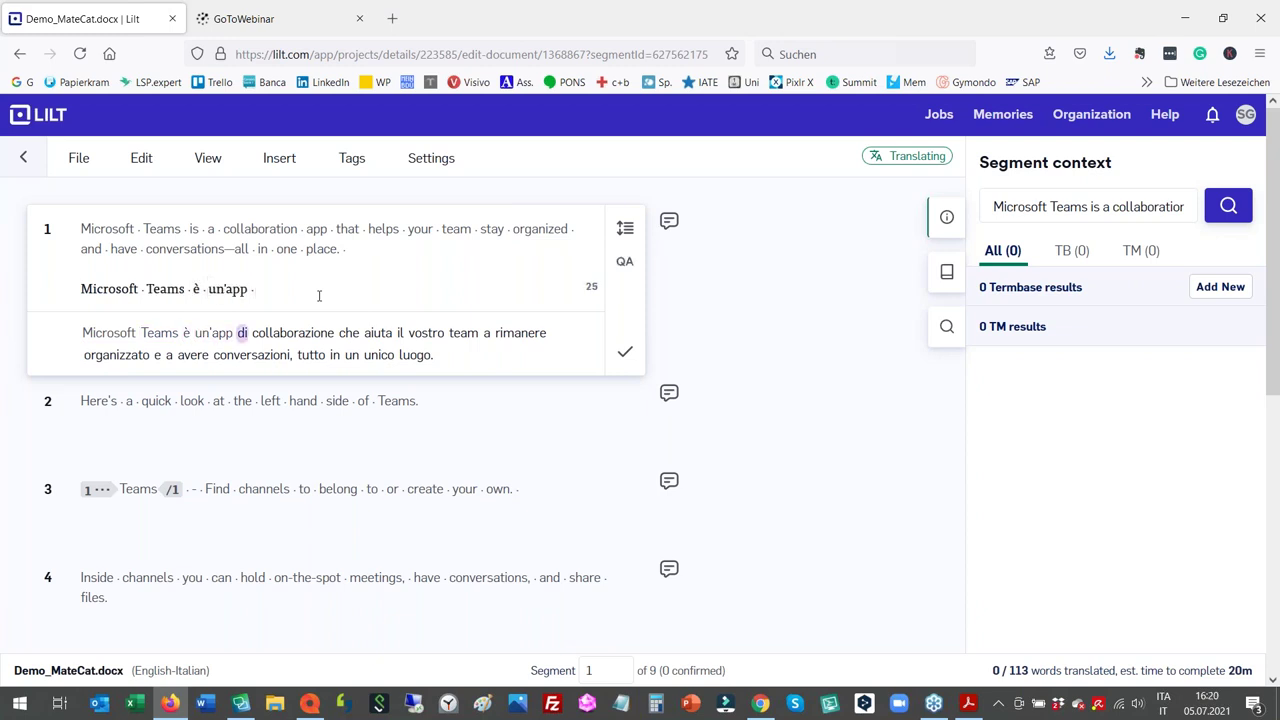
# - Continue segment 1's translation with "per collaborare che supporta il tuo", replacing the suggested wording
pyautogui.write('per co')
pyautogui.write('llab')
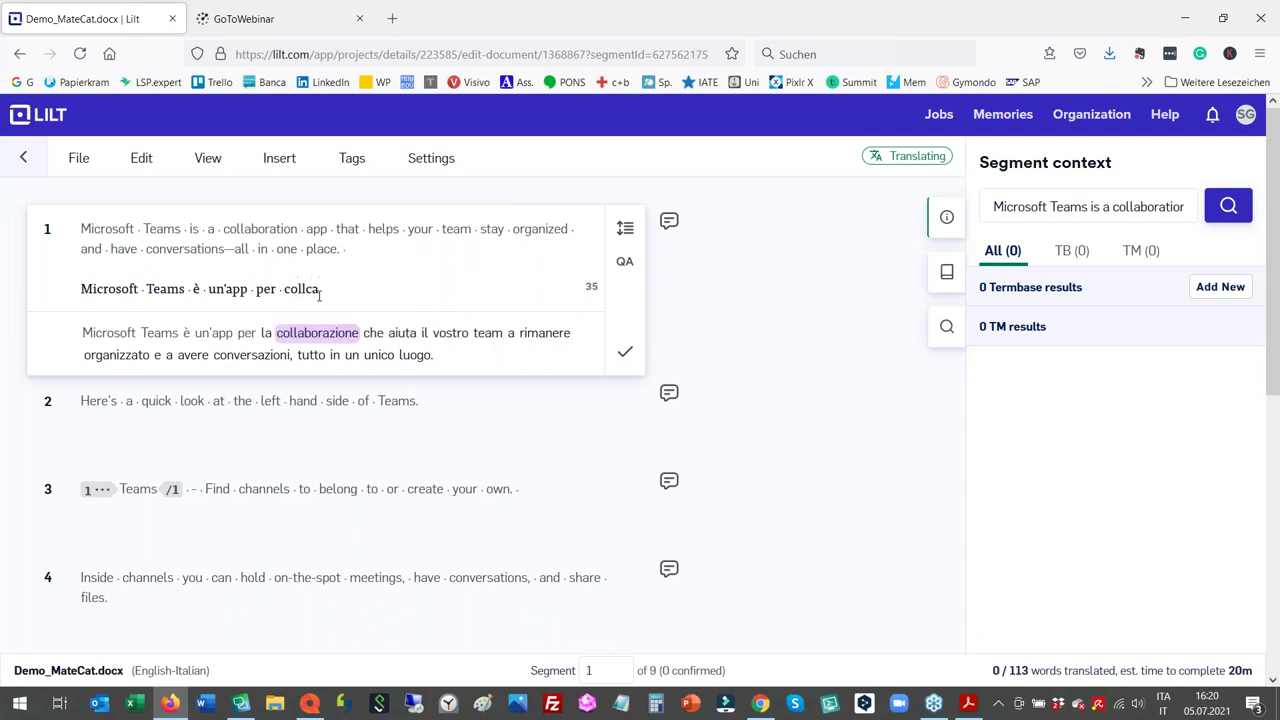
pyautogui.write('orare che ')
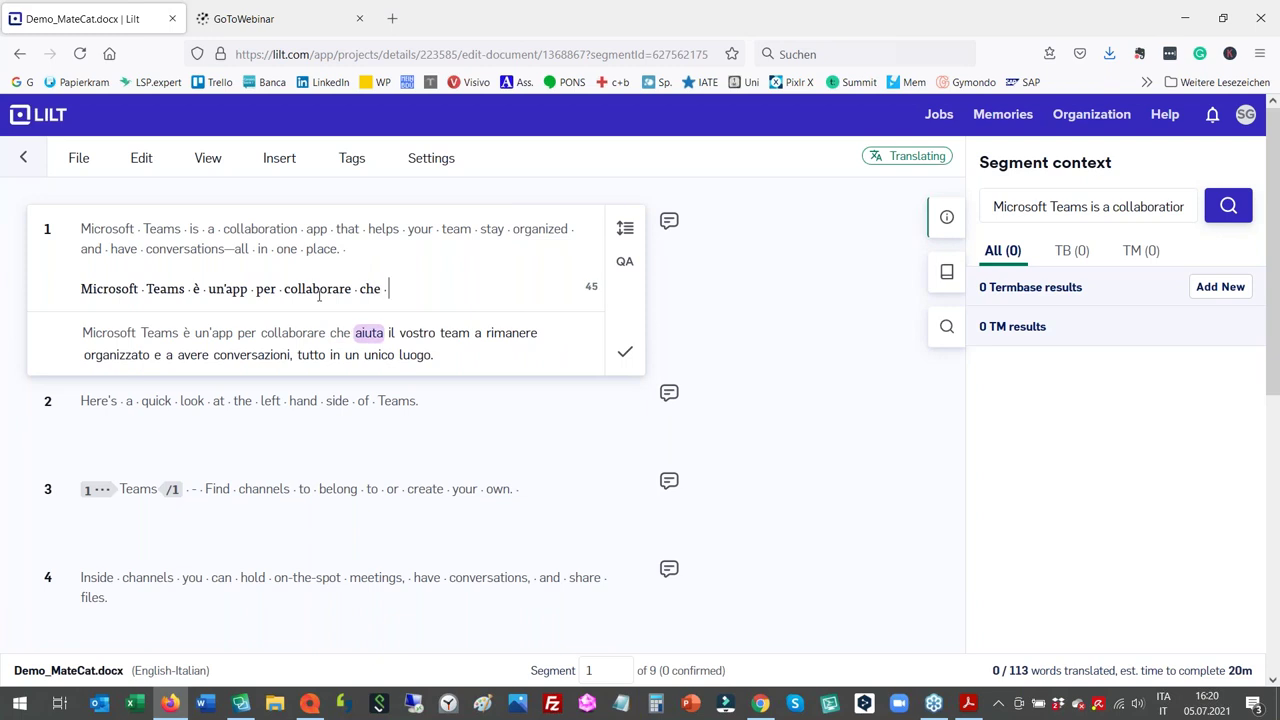
pyautogui.write('supporta i')
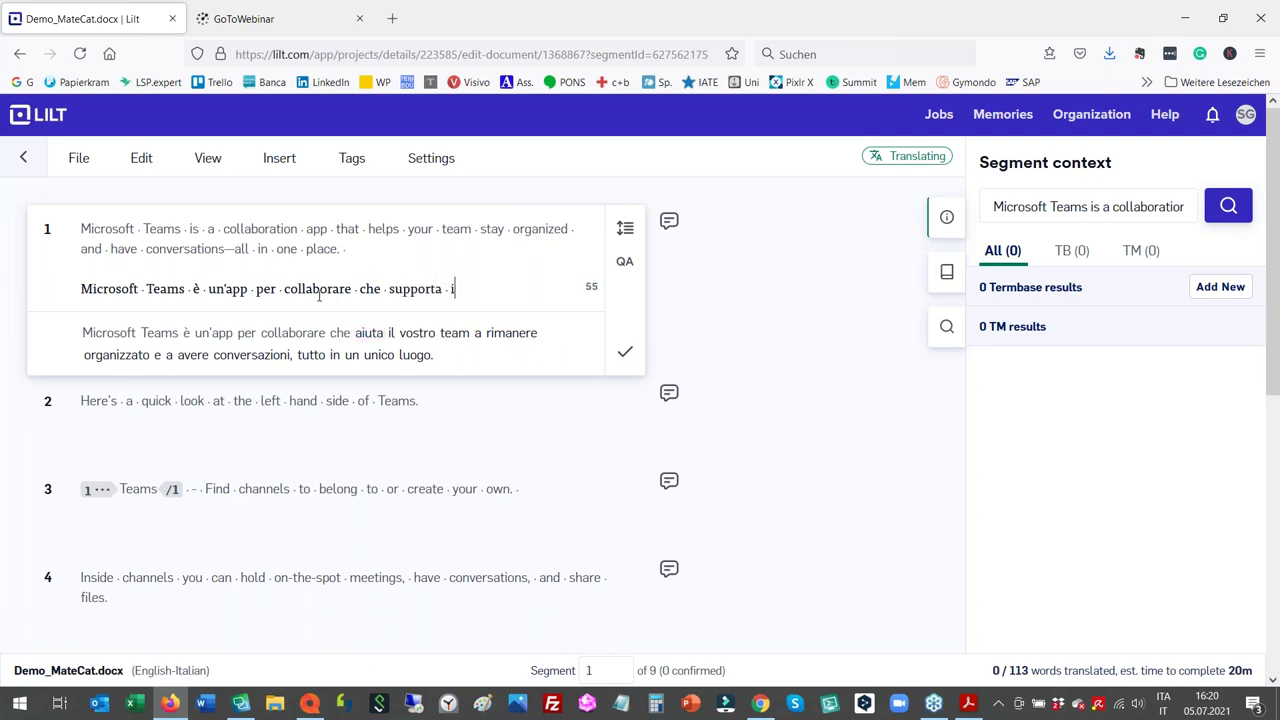
pyautogui.write('l tuo')
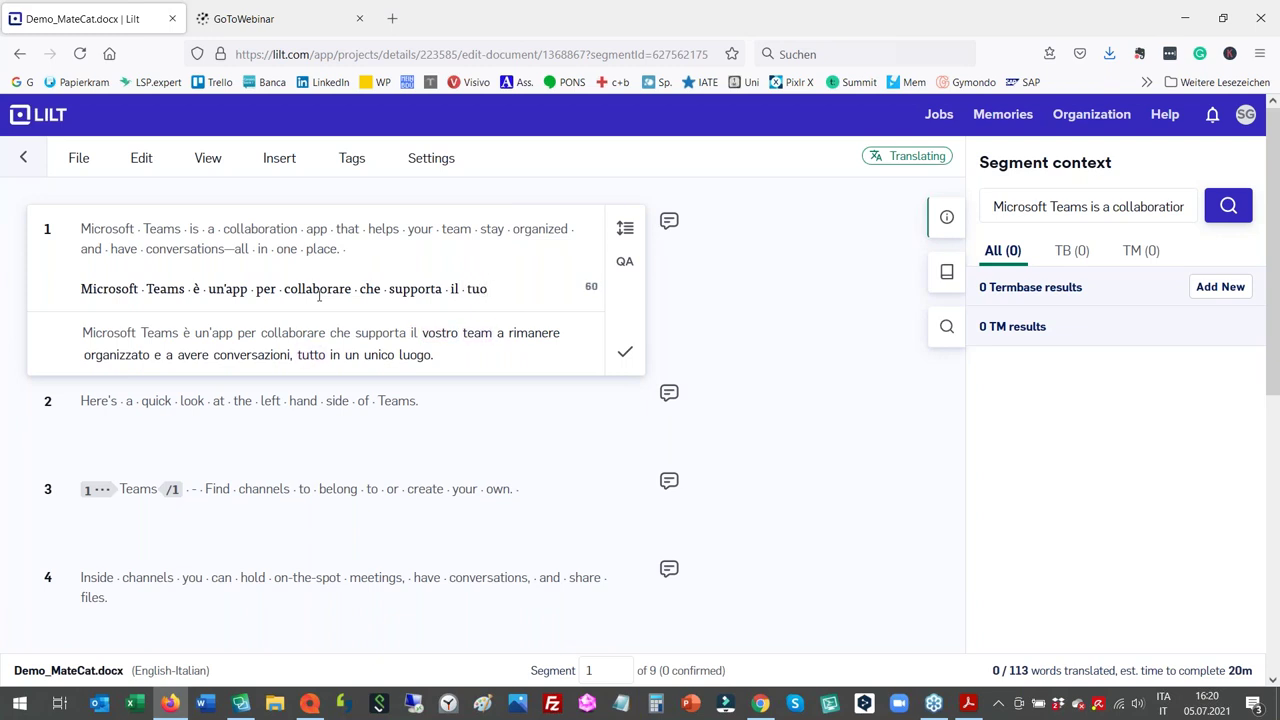
# - Extend segment 1's translation with "team e lo aiuta a rimanere organizzato e a comunicare,"
pyautogui.write(' t')
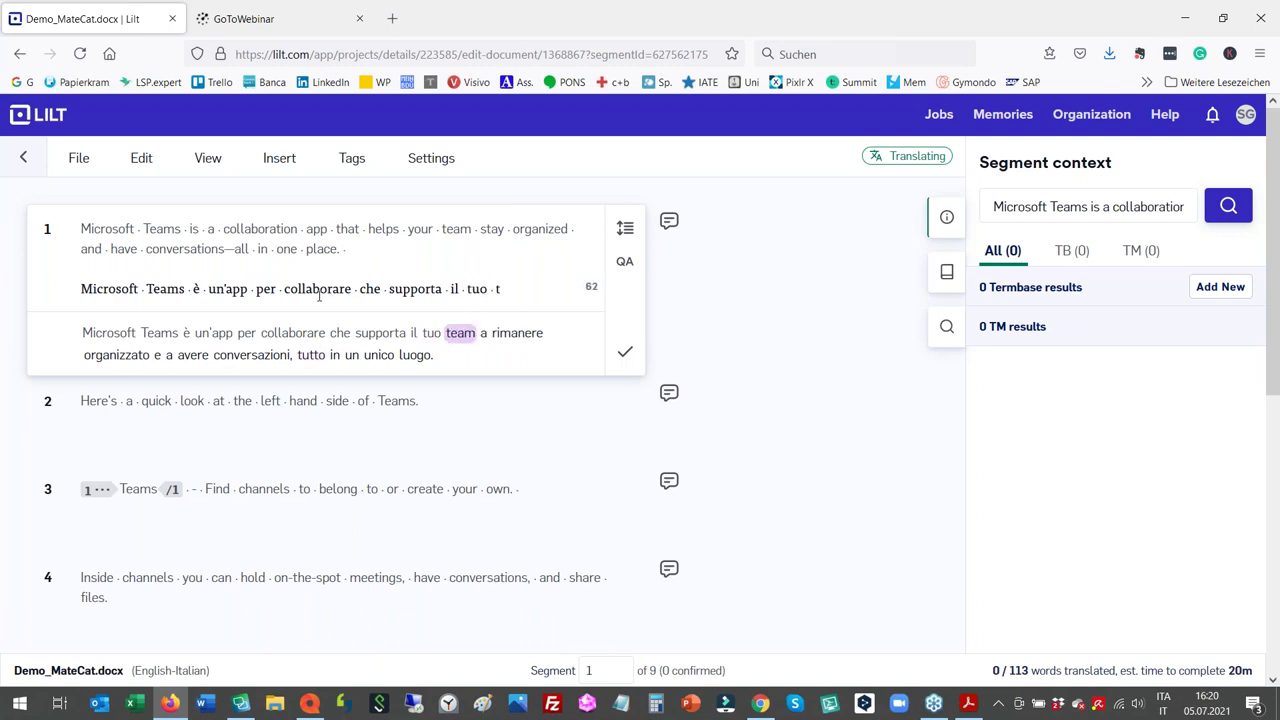
pyautogui.write('eam e lo a')
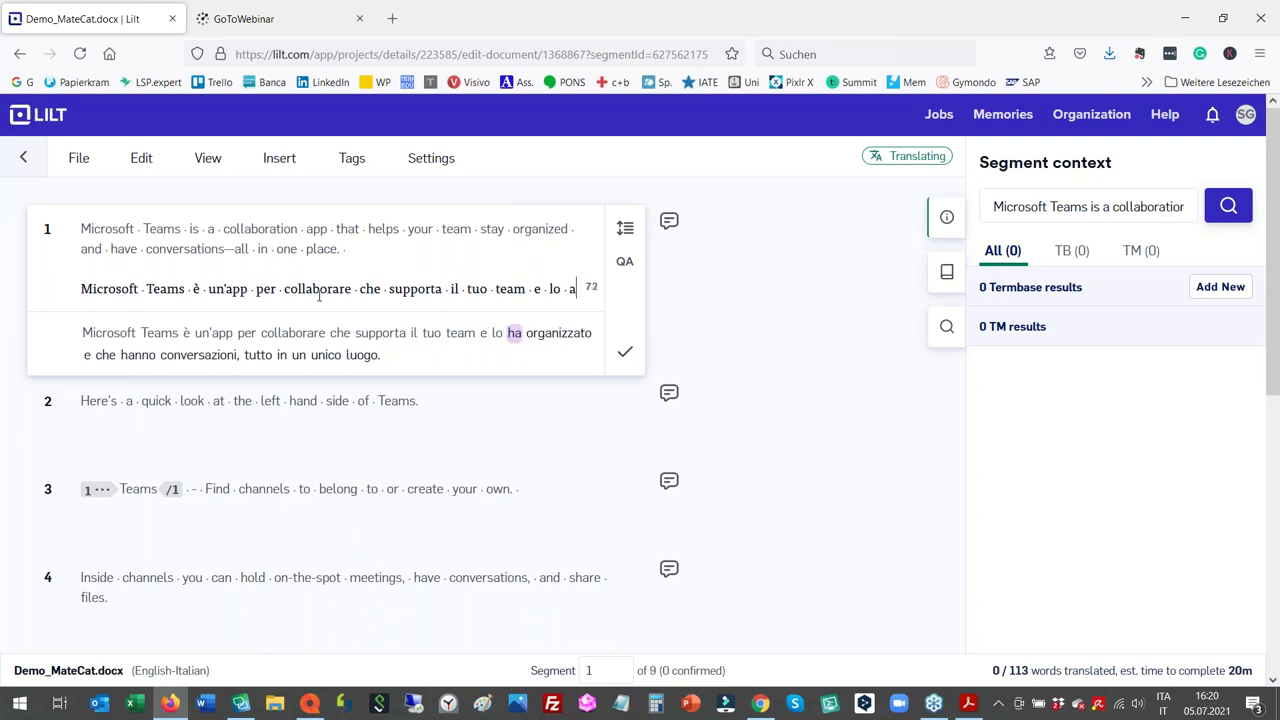
pyautogui.write('iuta a ')
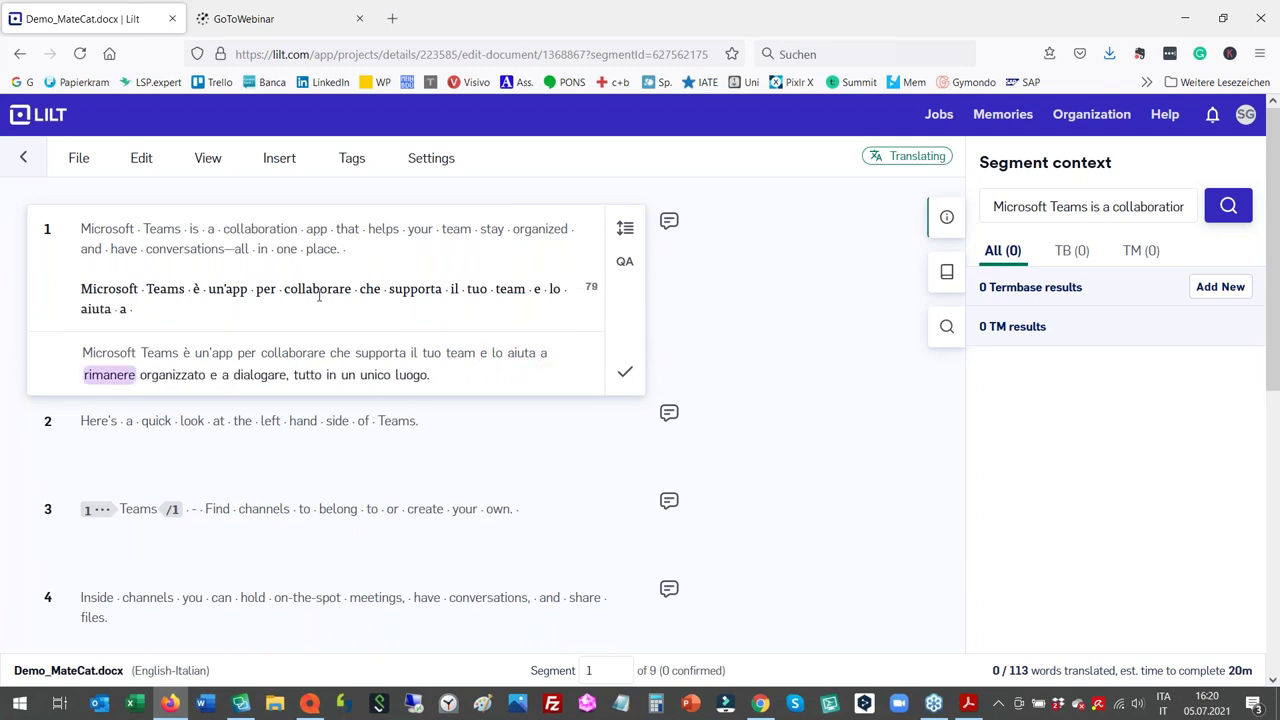
pyautogui.write('rimanere organizzato e a comu')
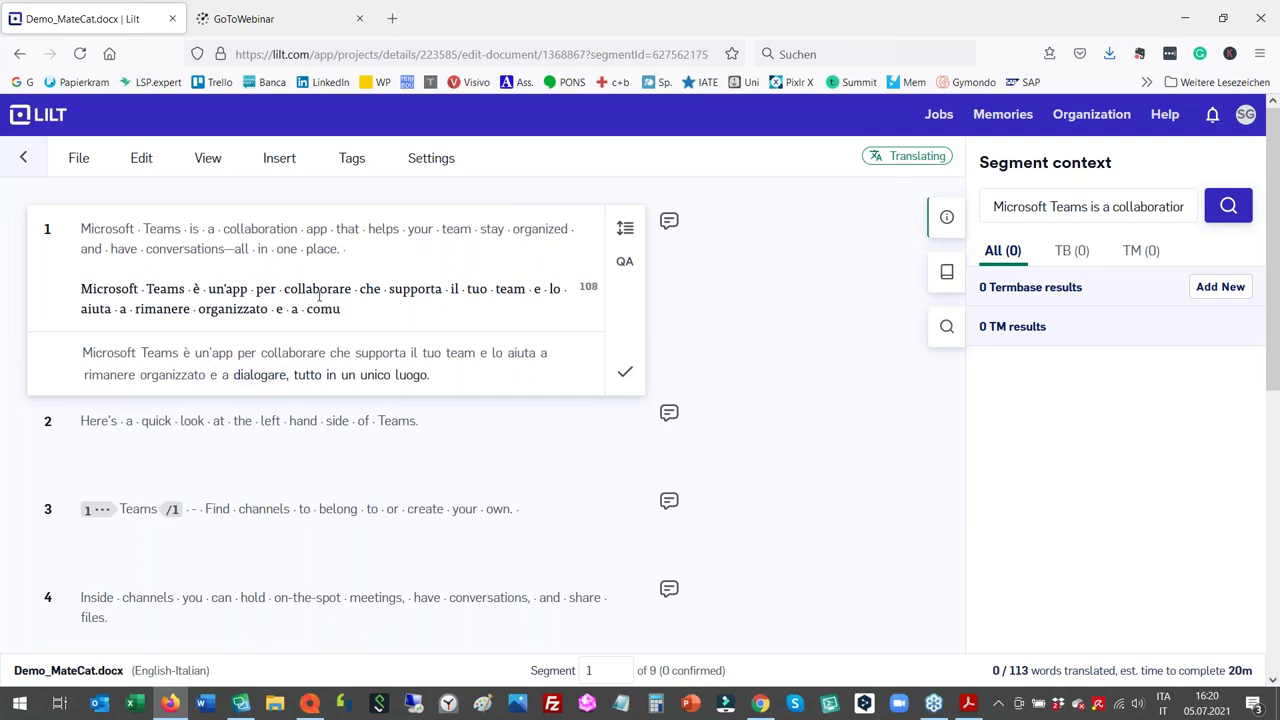
pyautogui.write('nicare ,')
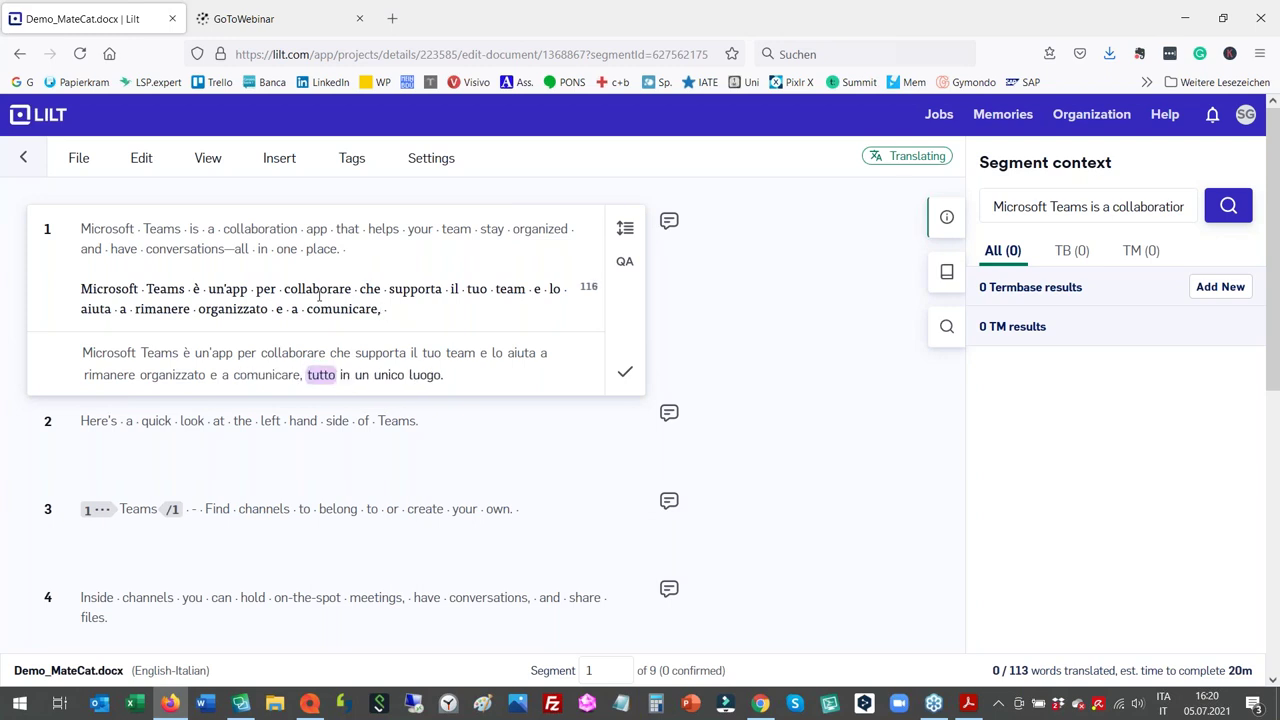
# - Finish segment 1's translation by accepting the predicted "tutto in un", entering "solo", and completing "posto." from the prediction
pyautogui.press('Return')
pyautogui.press('Return')
pyautogui.press('Return')
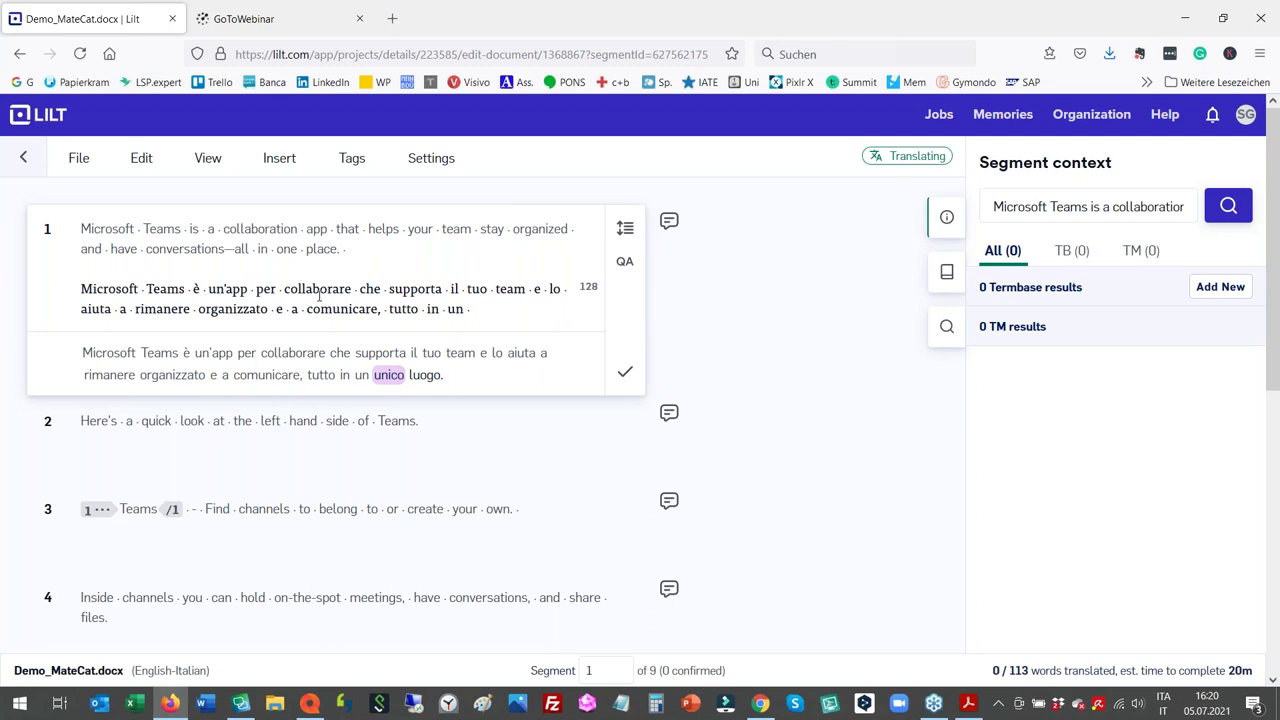
pyautogui.write('solo po')
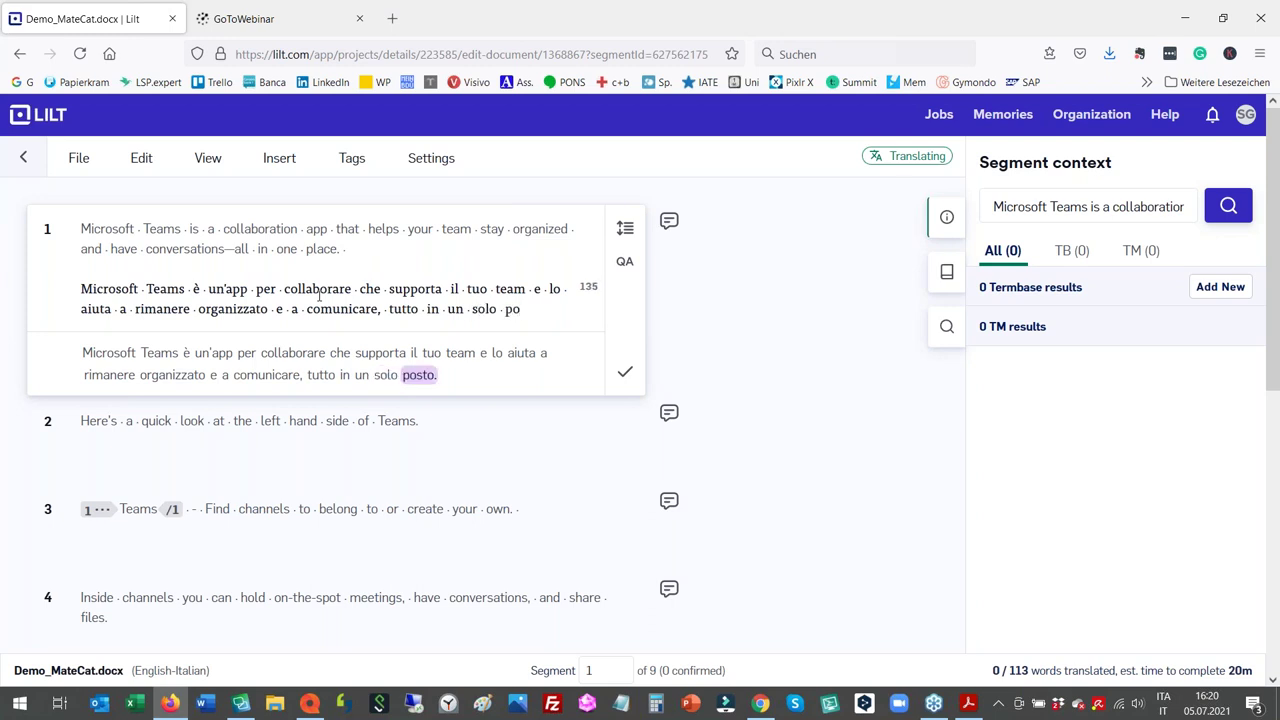
pyautogui.press('Return')
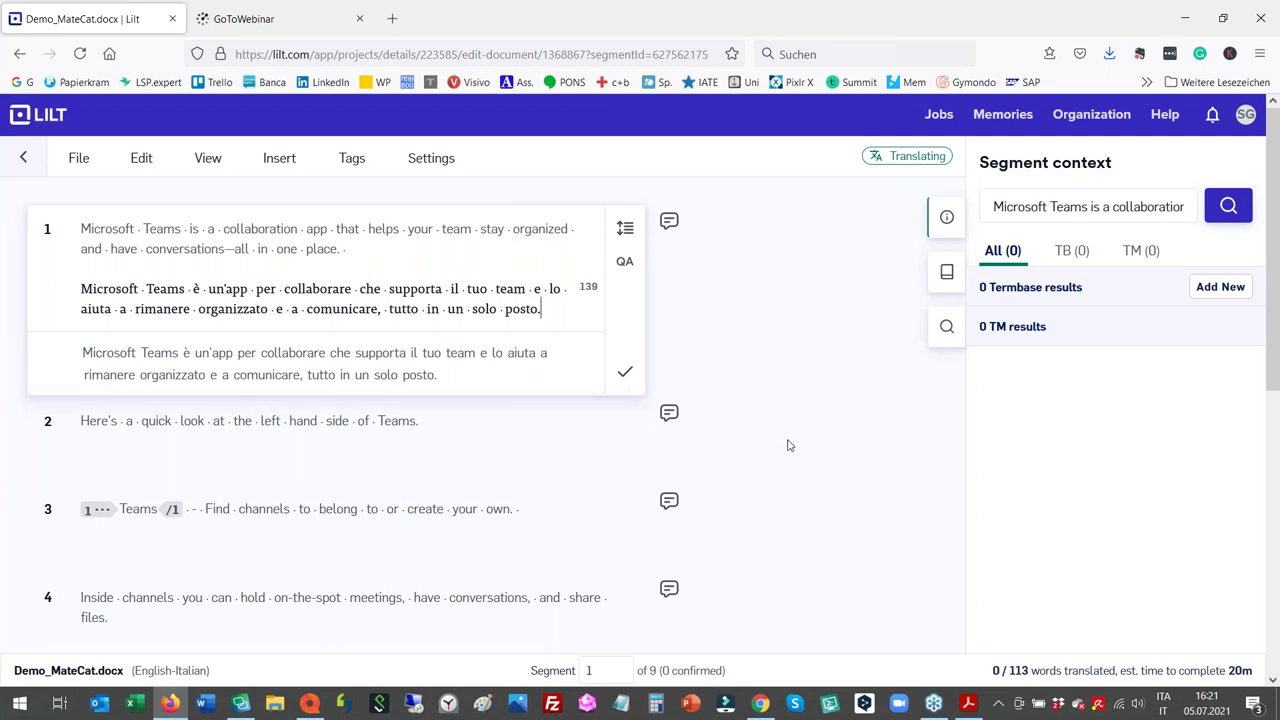
# - Switch to the PDF presentation in Adobe Acrobat and advance to the slide "Translating with voice, hands and eyes, seriously!"
pyautogui.click(968, 706)
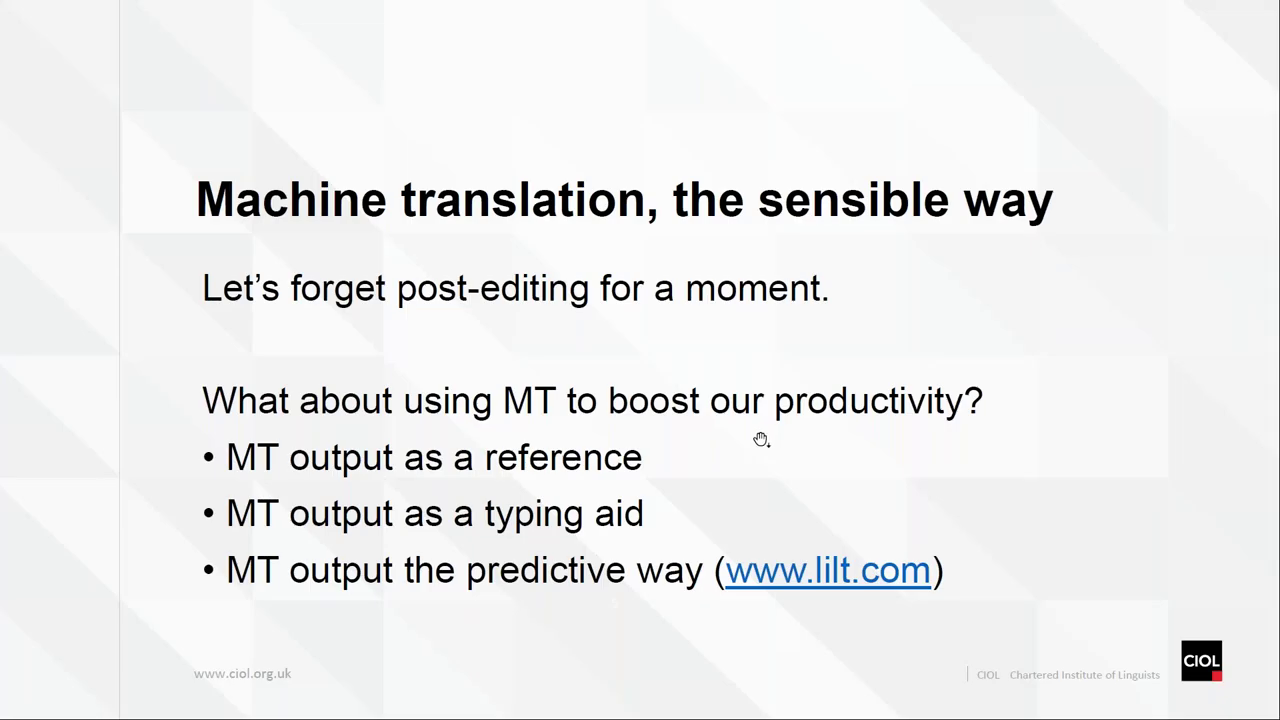
pyautogui.click(698, 438)
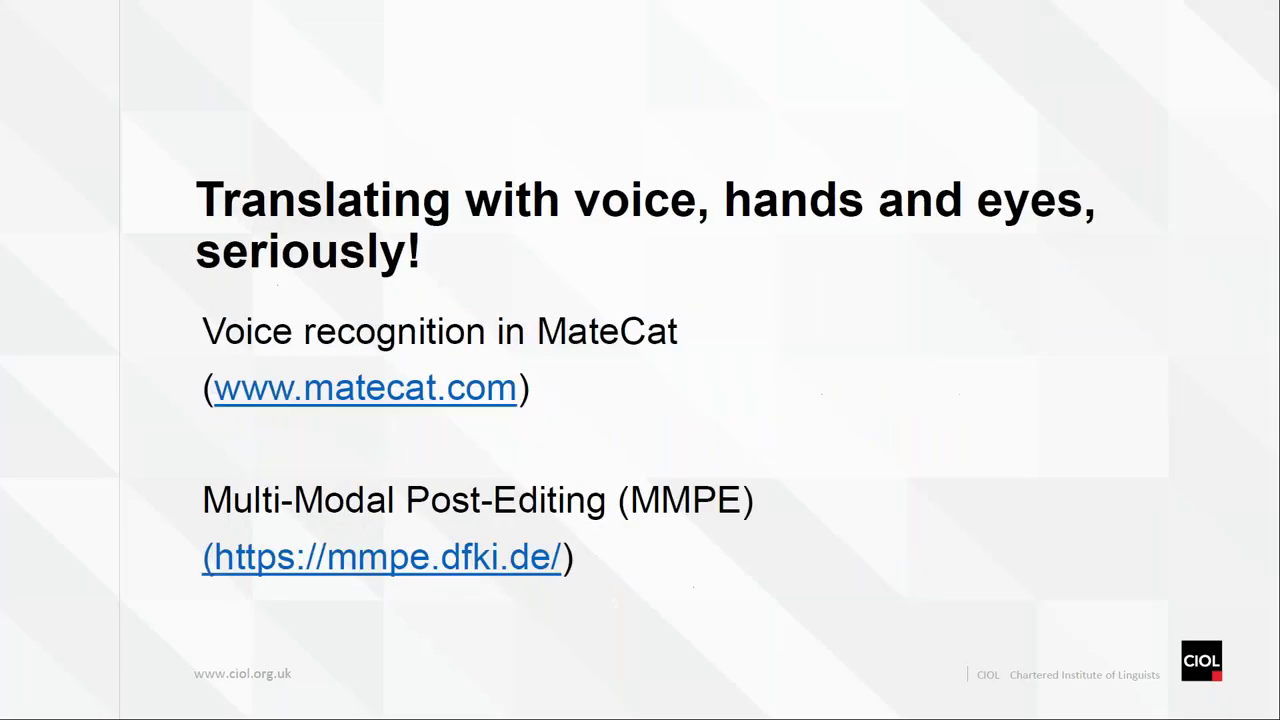